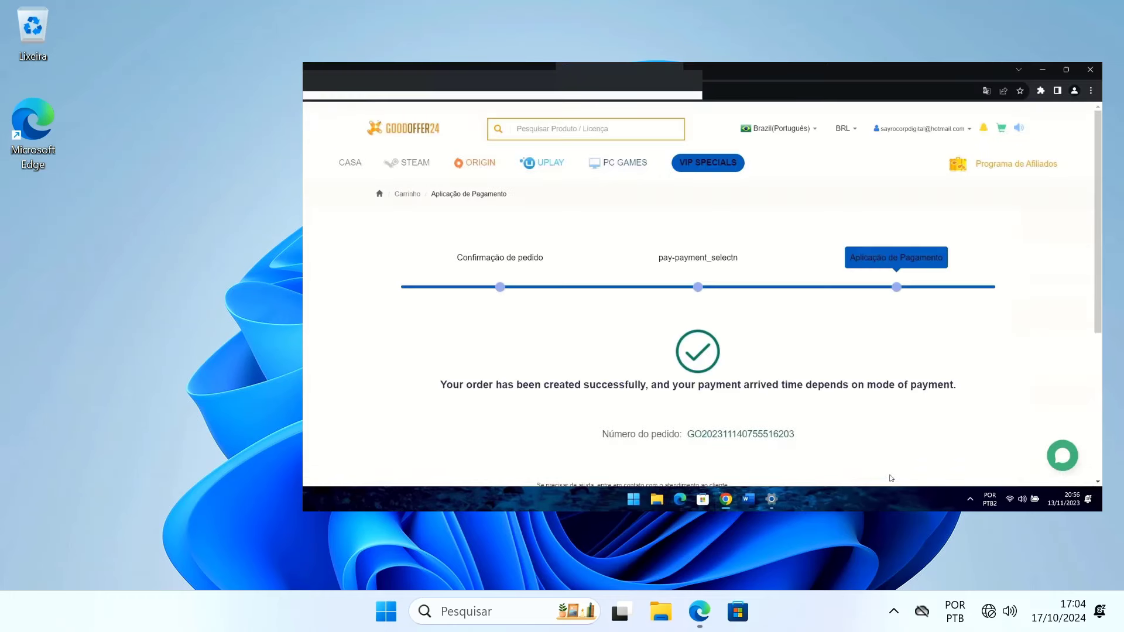
Step: Run winver to check the installed Windows edition and version, and close the information window
{"action": "right_click", "coordinate": [398, 612]}
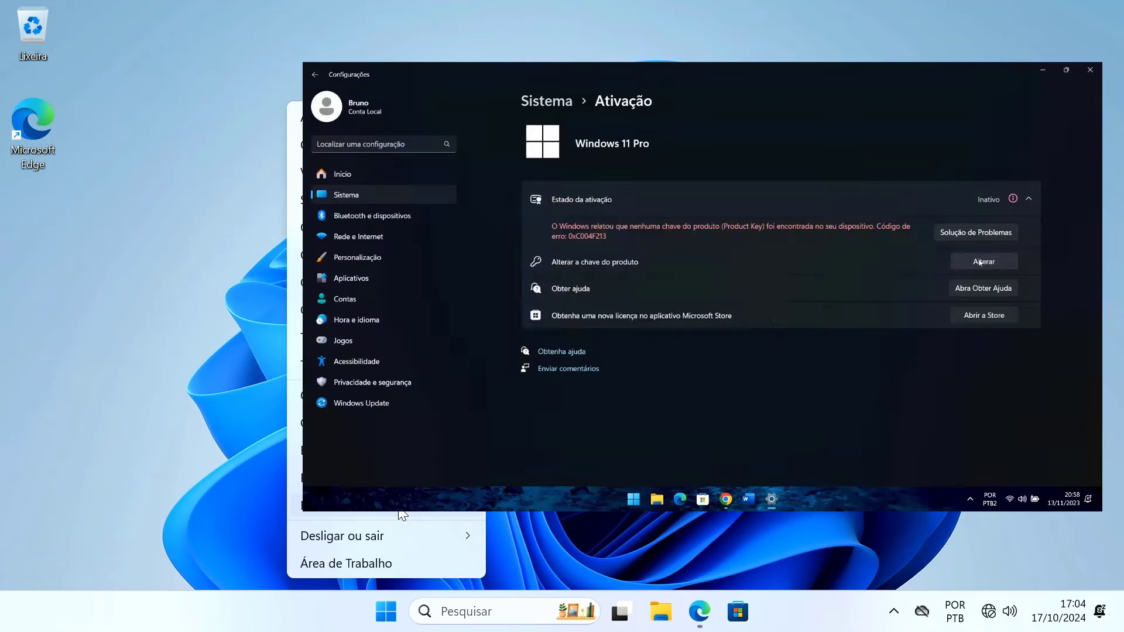
{"action": "left_click", "coordinate": [403, 515]}
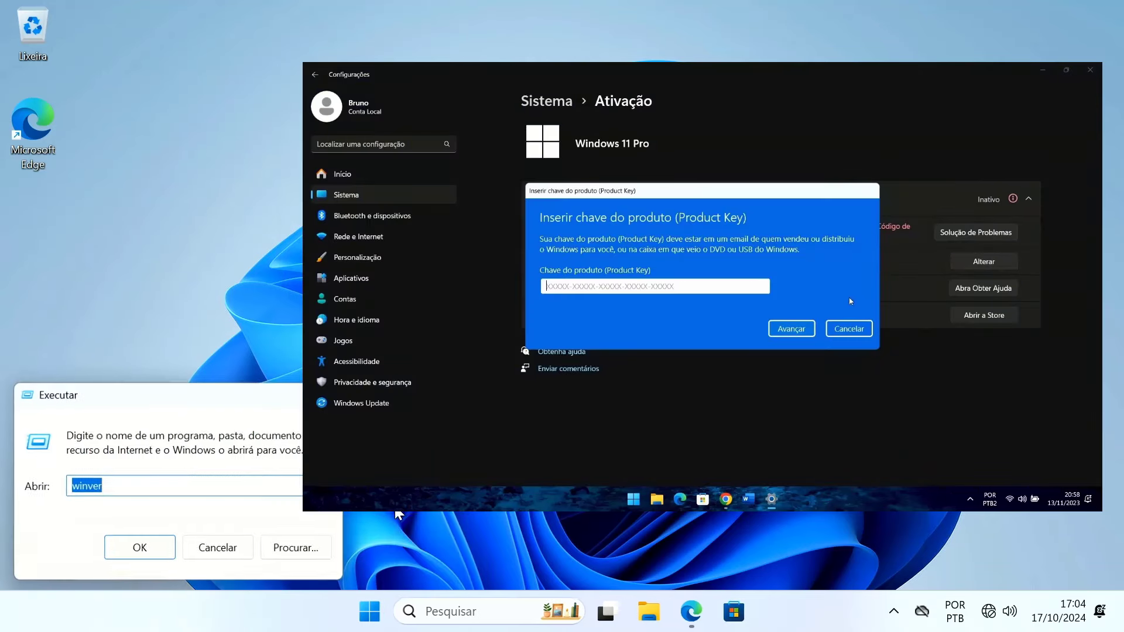
{"action": "left_click", "coordinate": [157, 548]}
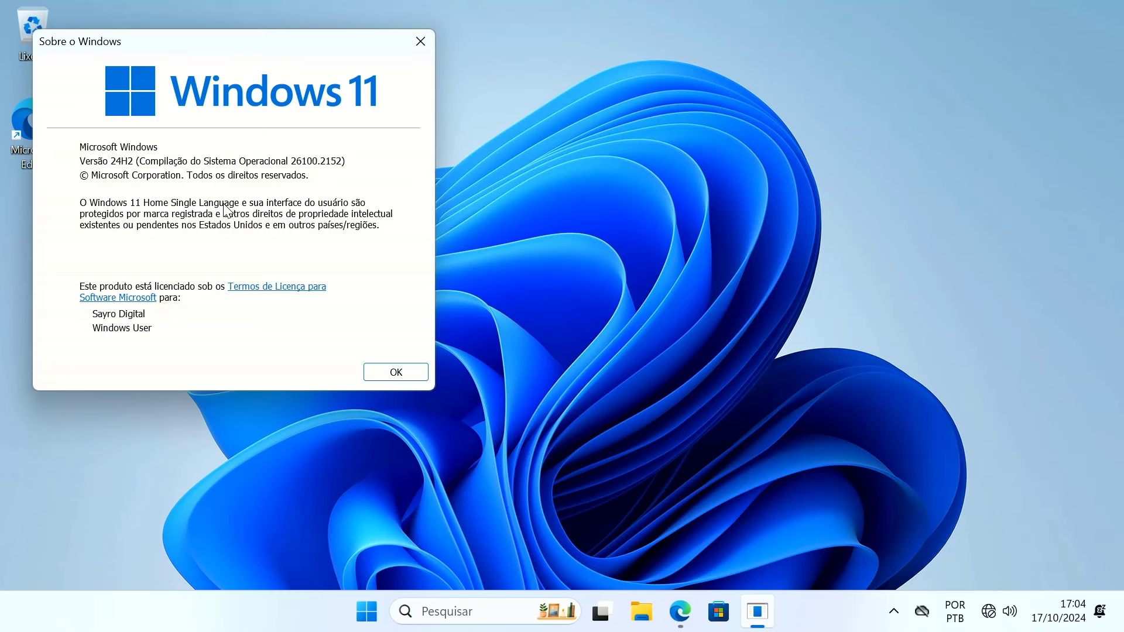
{"action": "left_click", "coordinate": [383, 372]}
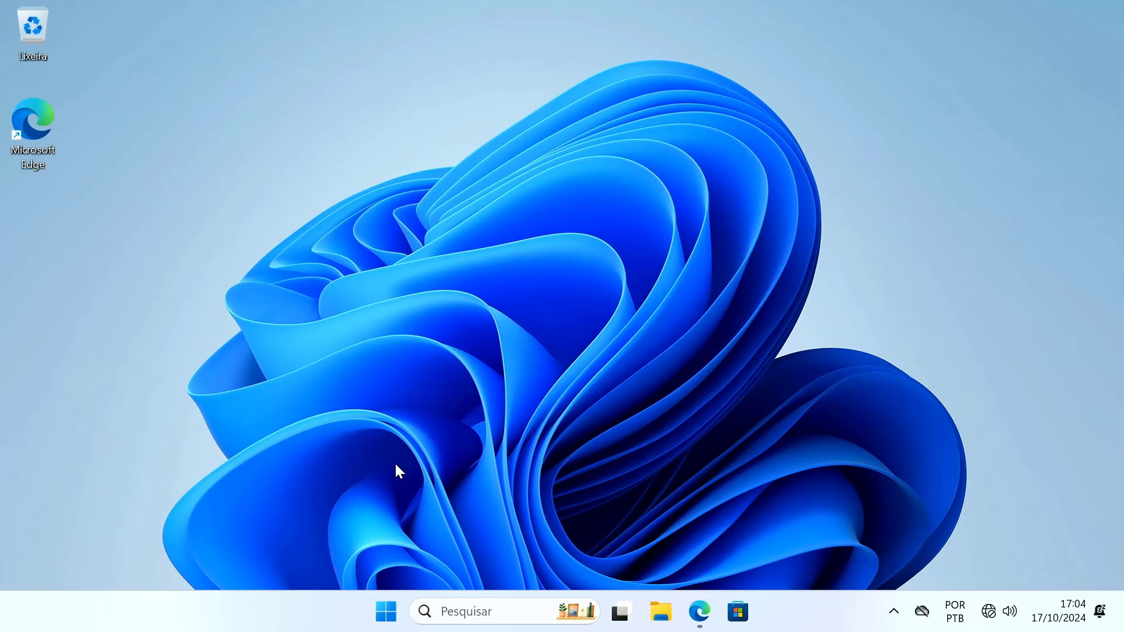
Step: Open the Ativação page of the system settings in a maximized window and view the activation state details
{"action": "left_click", "coordinate": [386, 612]}
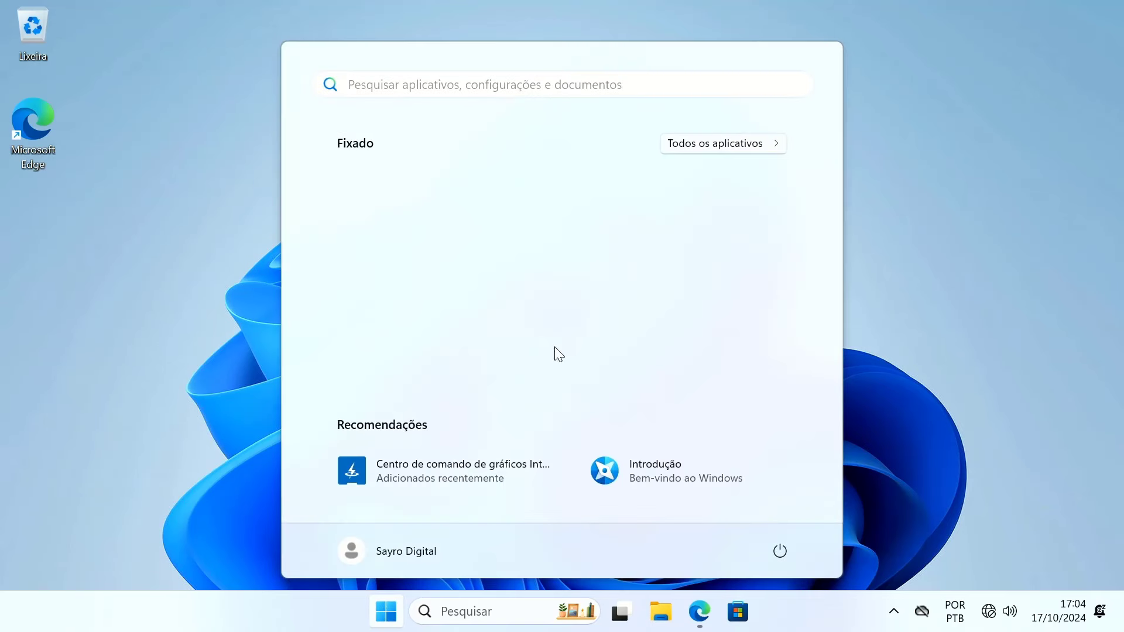
{"action": "left_click", "coordinate": [679, 144]}
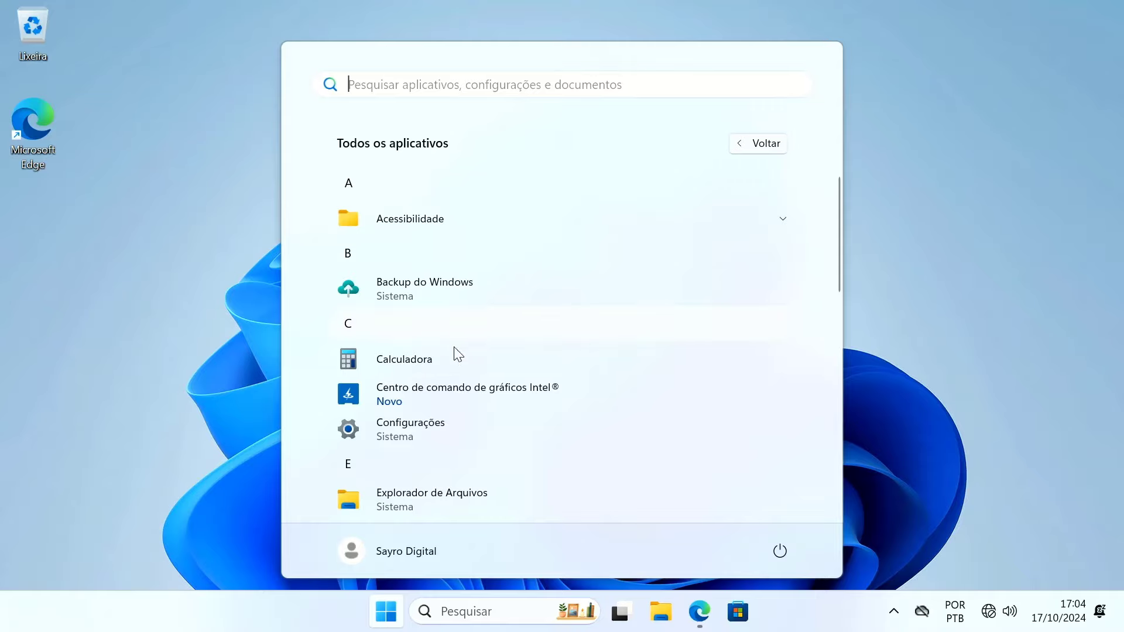
{"action": "left_click", "coordinate": [402, 434]}
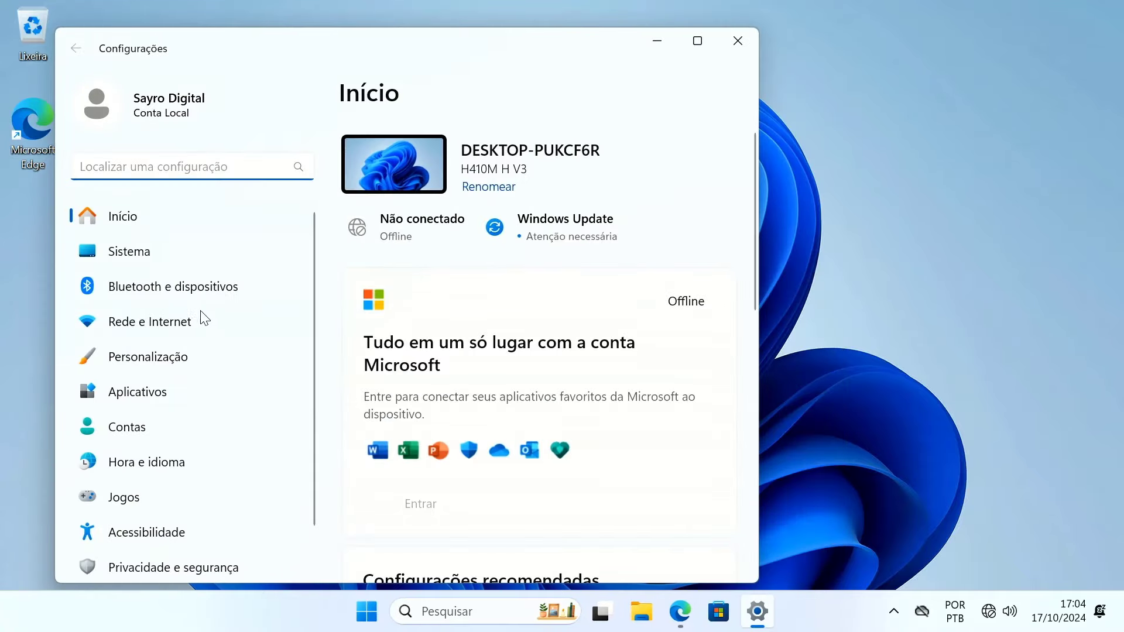
{"action": "left_click", "coordinate": [141, 255]}
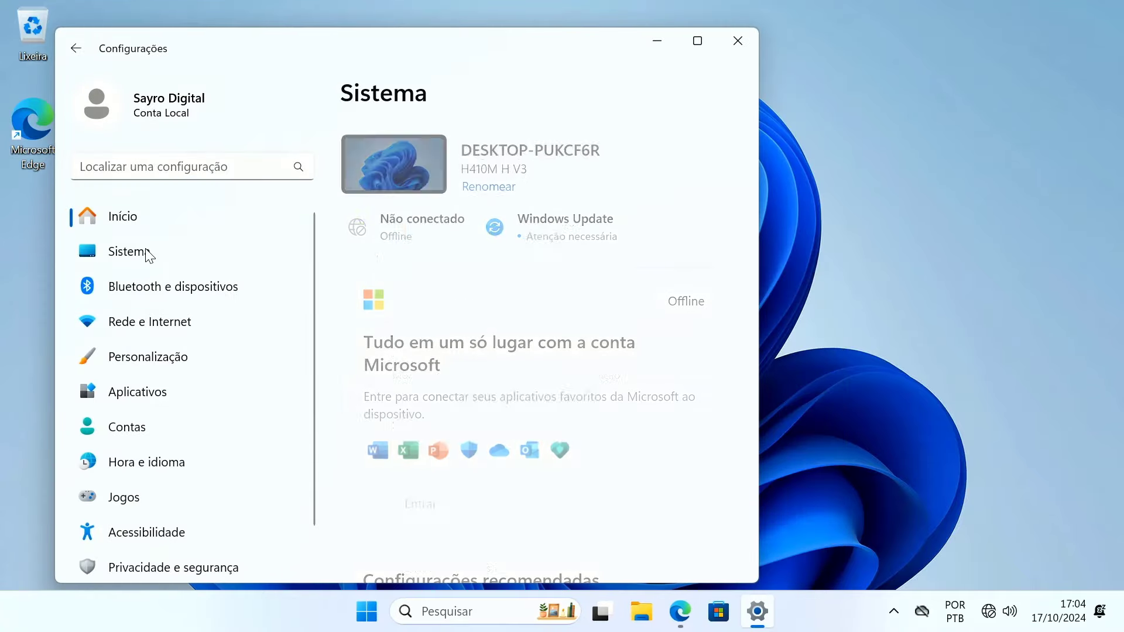
{"action": "left_click", "coordinate": [700, 44]}
{"action": "scroll", "coordinate": [431, 357], "scroll_direction": "down", "scroll_amount": 5}
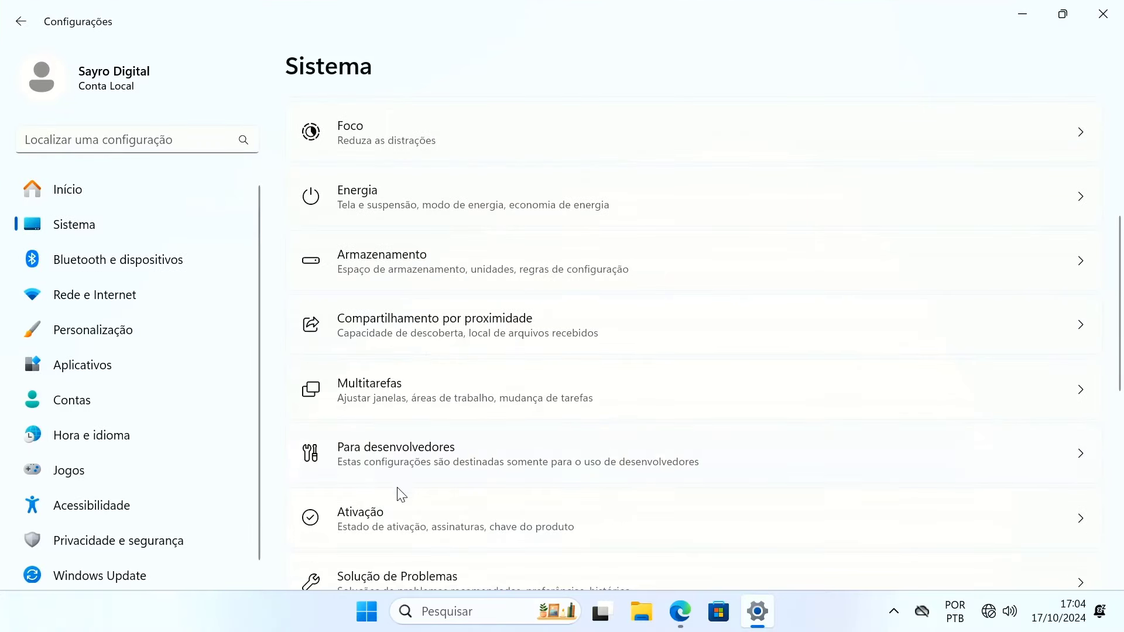
{"action": "left_click", "coordinate": [398, 524]}
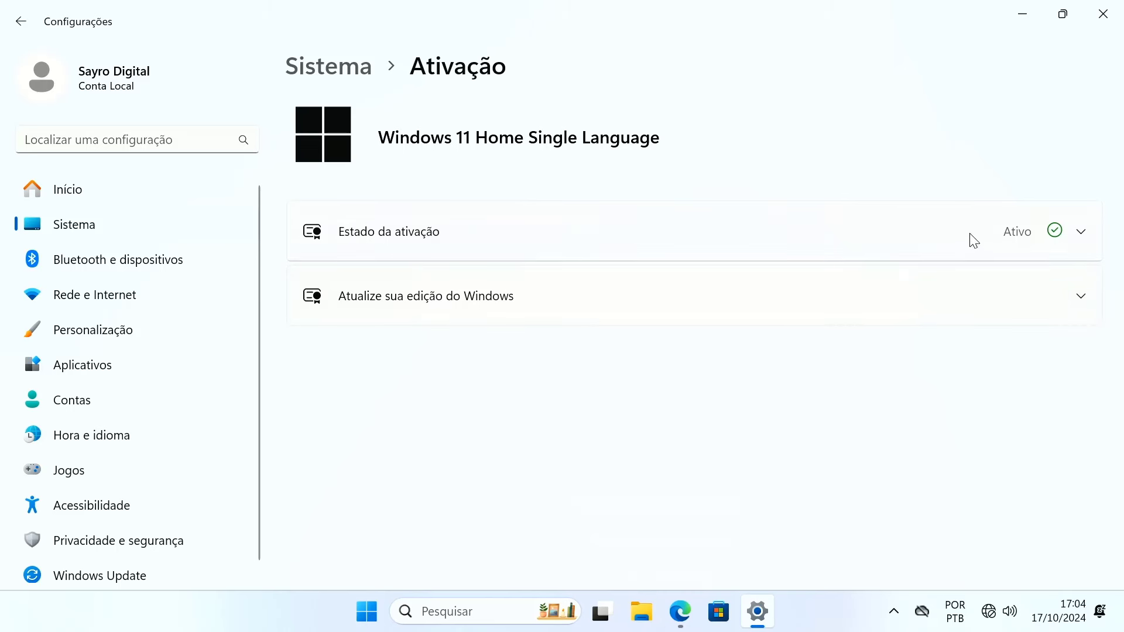
{"action": "left_click", "coordinate": [1077, 233]}
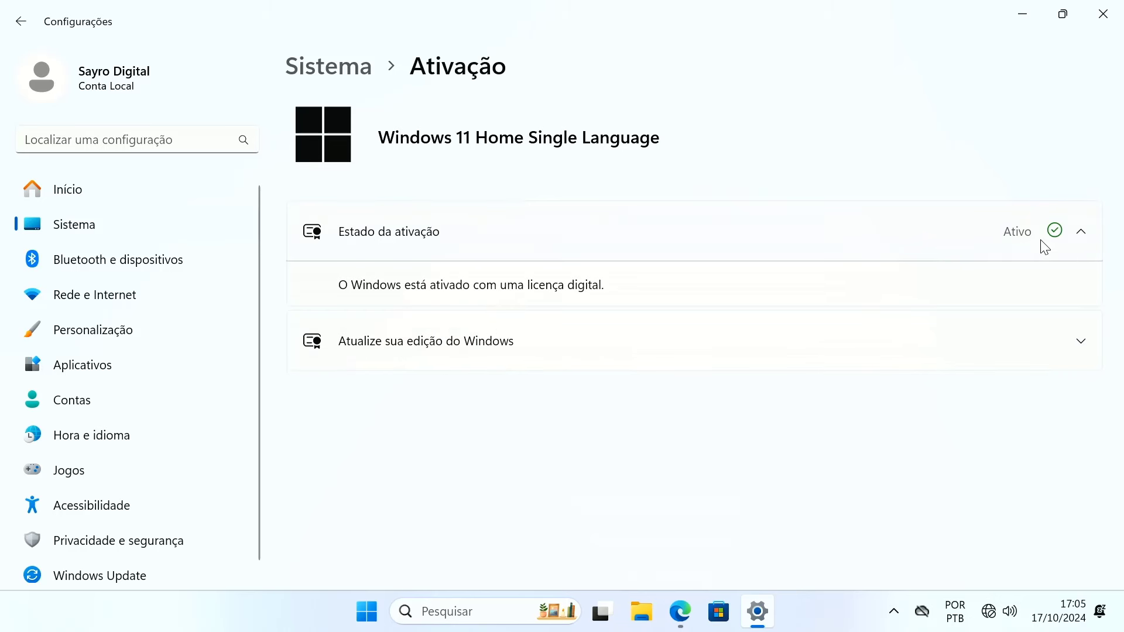
{"action": "left_click", "coordinate": [1081, 233]}
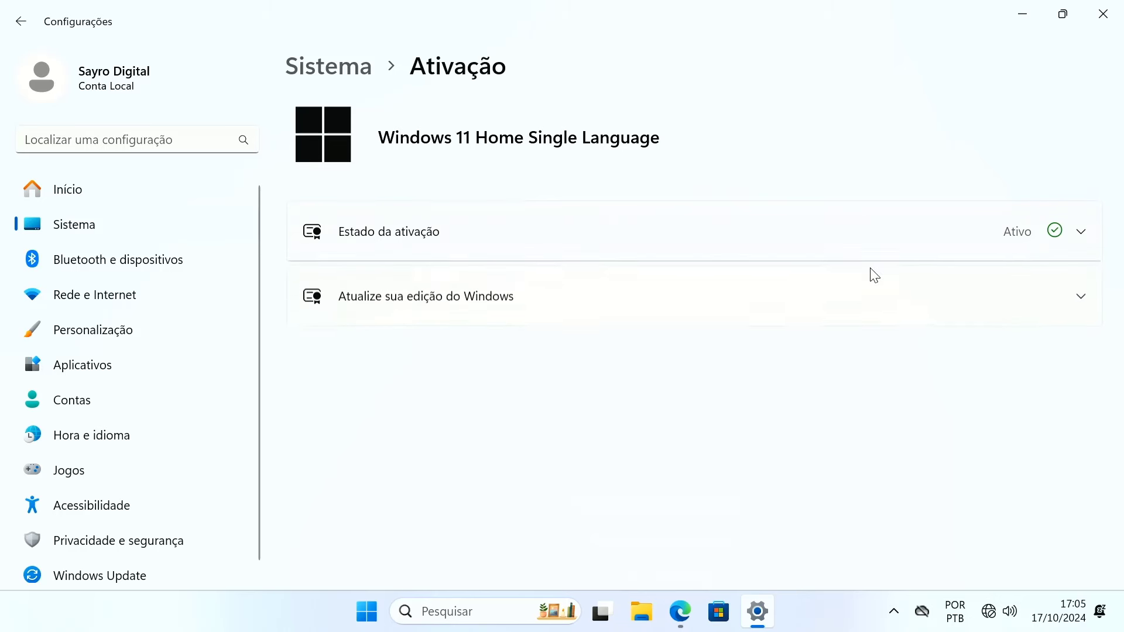
Step: Expand the Windows edition upgrade options and view the product key change dialog without entering a key
{"action": "left_click", "coordinate": [462, 306]}
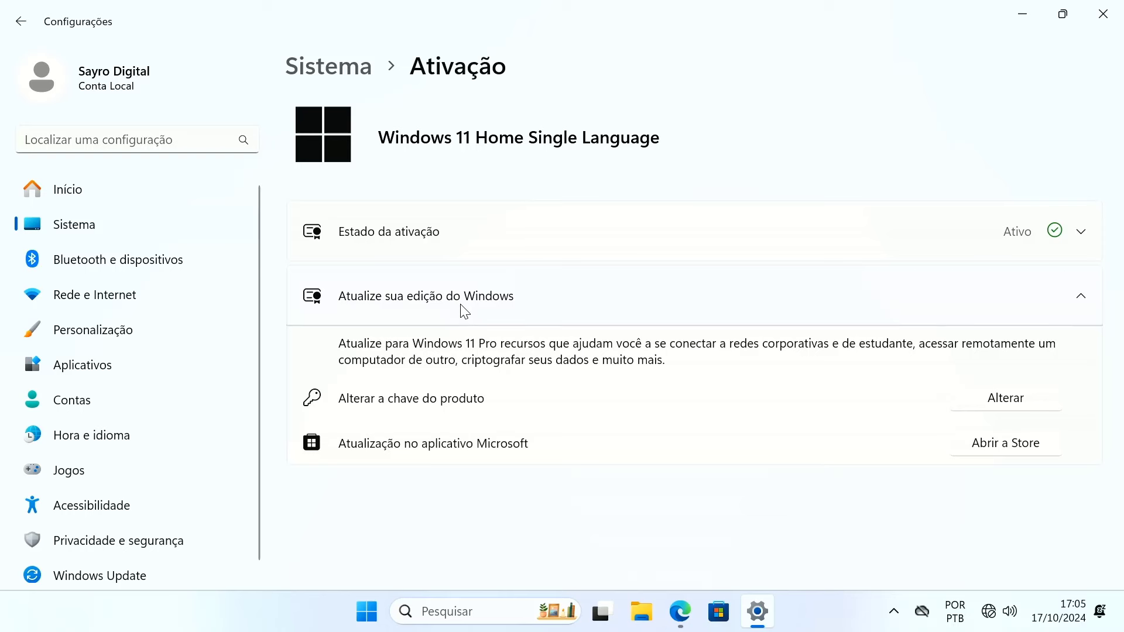
{"action": "left_click", "coordinate": [984, 403]}
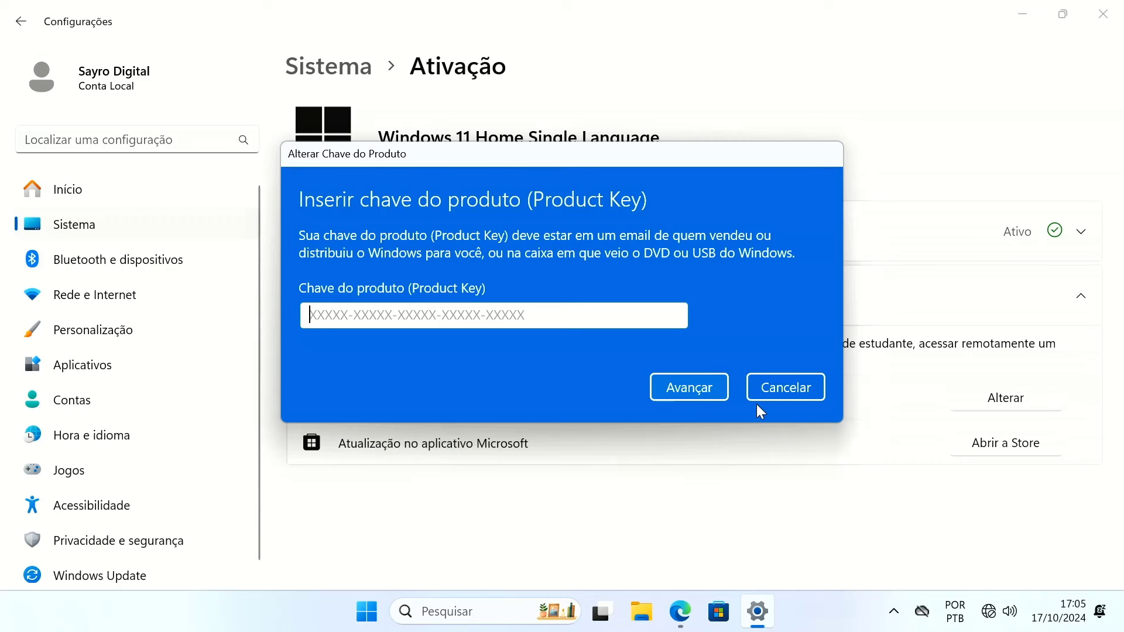
{"action": "left_click", "coordinate": [787, 388]}
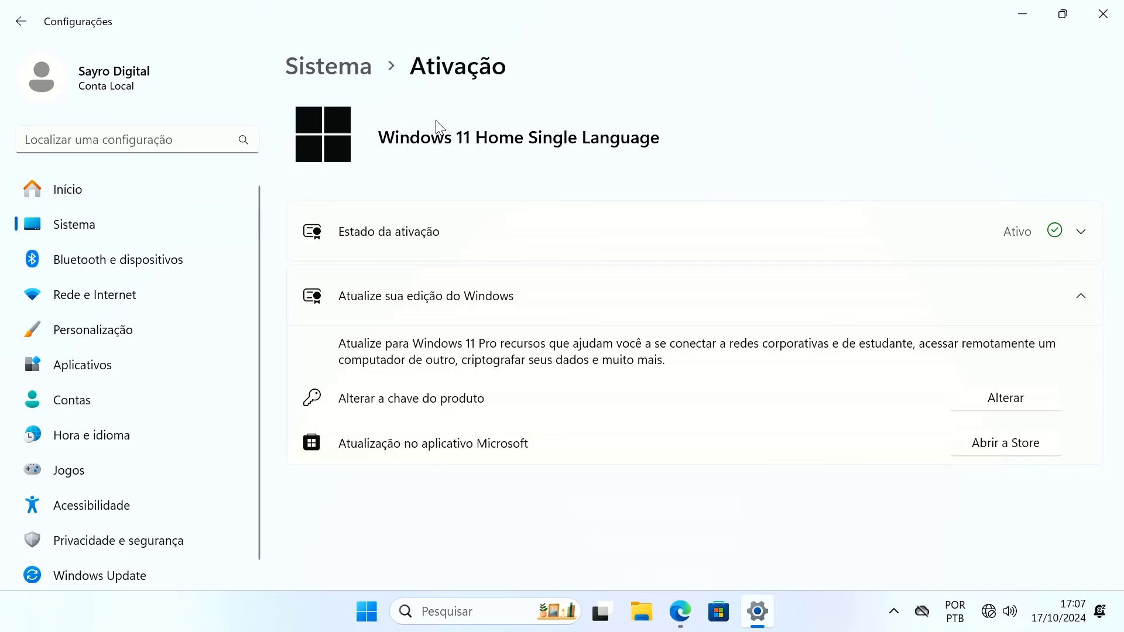
Step: Review the activation state details and the Contas page, and close the settings window
{"action": "left_click", "coordinate": [549, 240]}
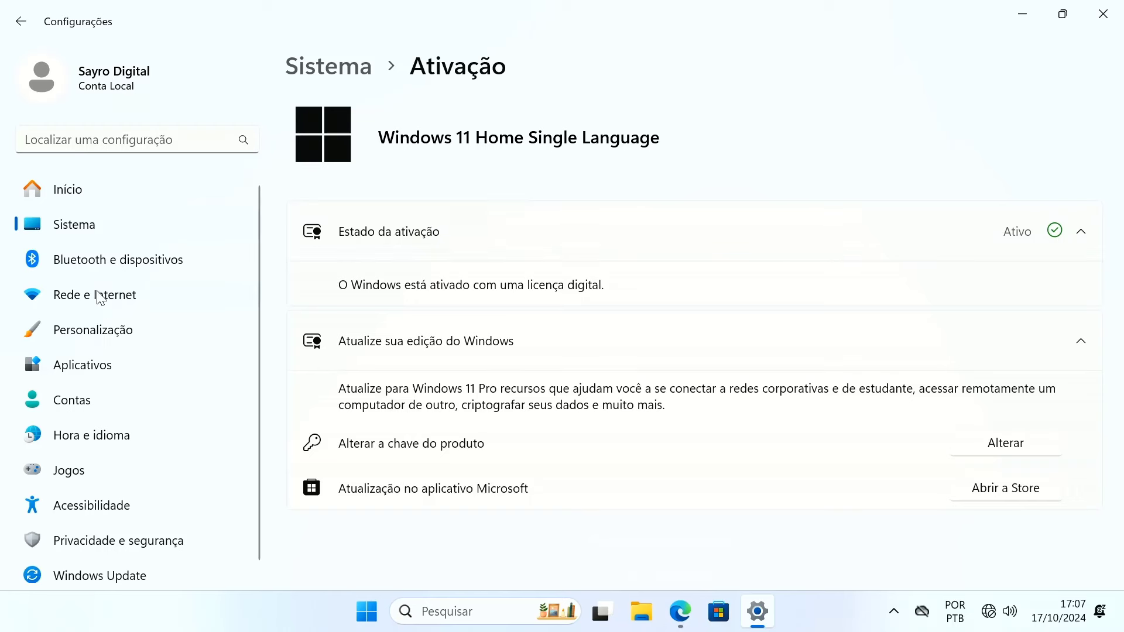
{"action": "left_click", "coordinate": [82, 400]}
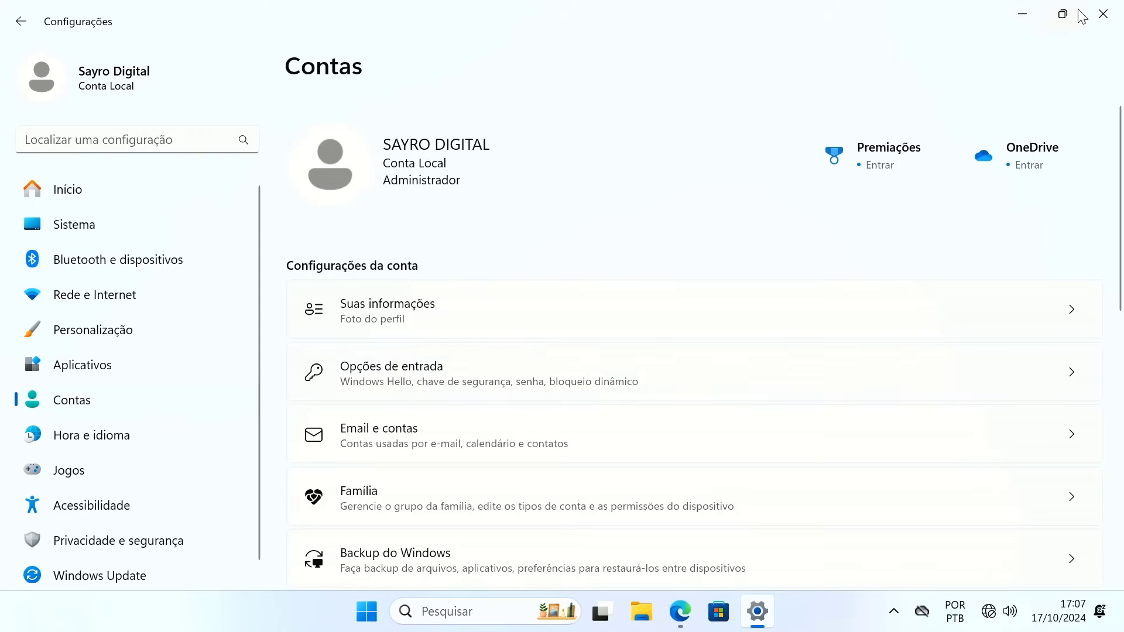
{"action": "left_click", "coordinate": [1095, 16]}
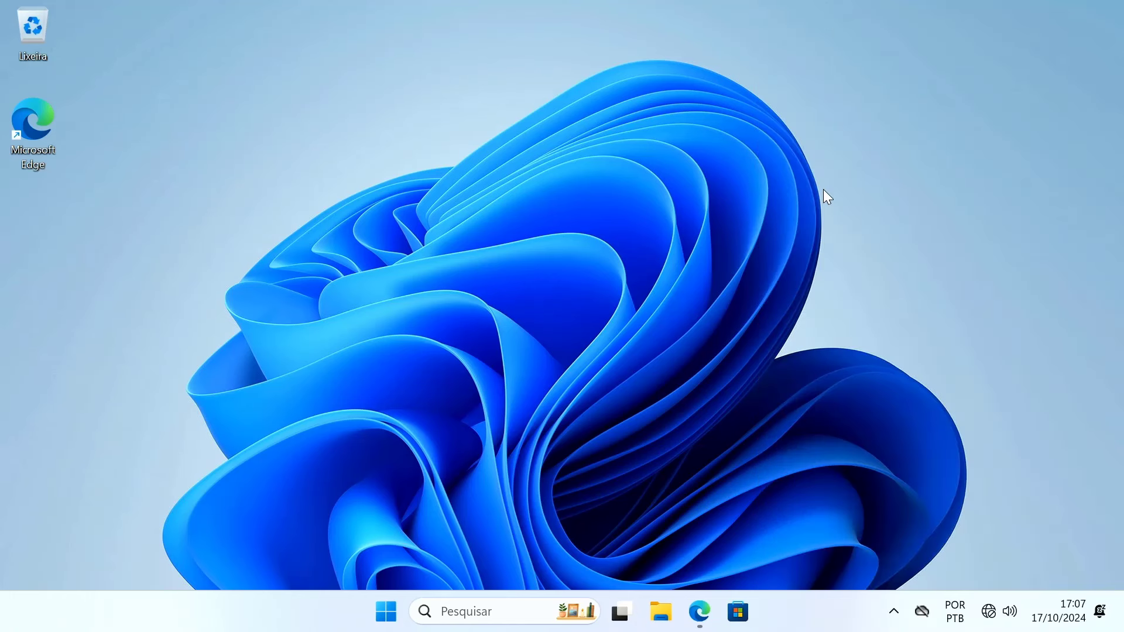
Step: Switch to Microsoft Edge, accept the cookies on the Kaspersky raffle article and view its promotion banner
{"action": "left_click", "coordinate": [699, 612]}
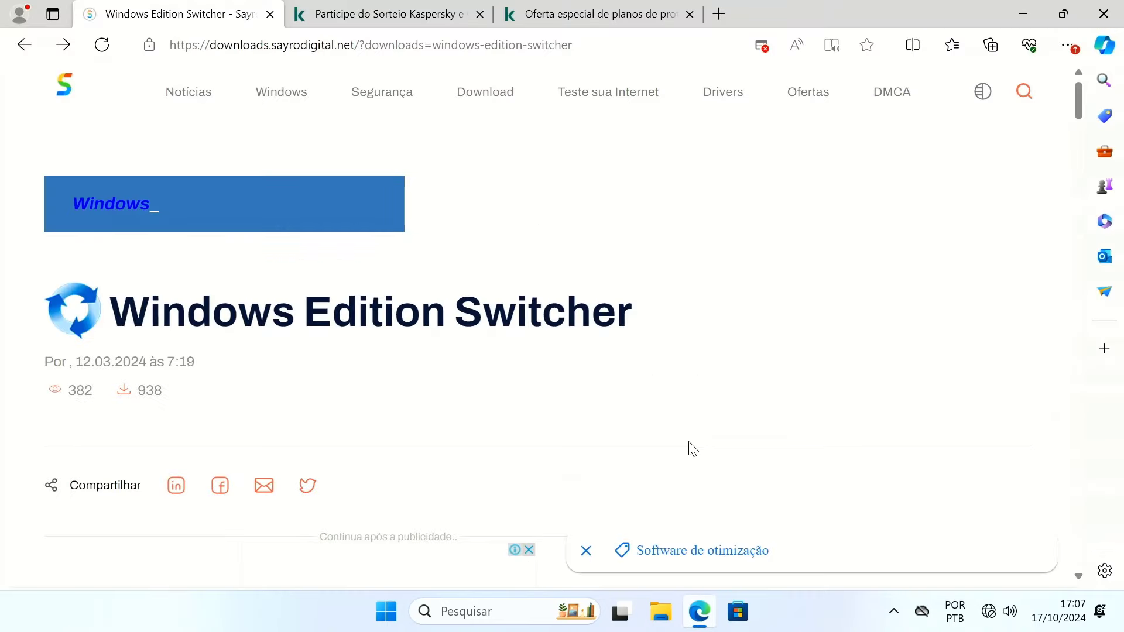
{"action": "left_click", "coordinate": [437, 16]}
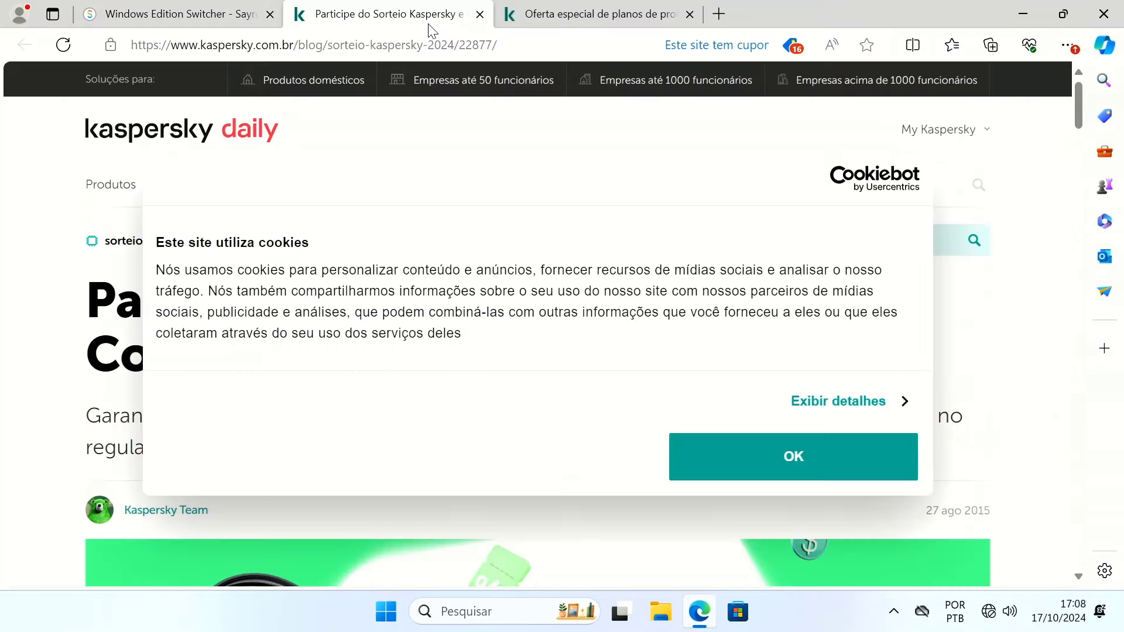
{"action": "left_click", "coordinate": [752, 483]}
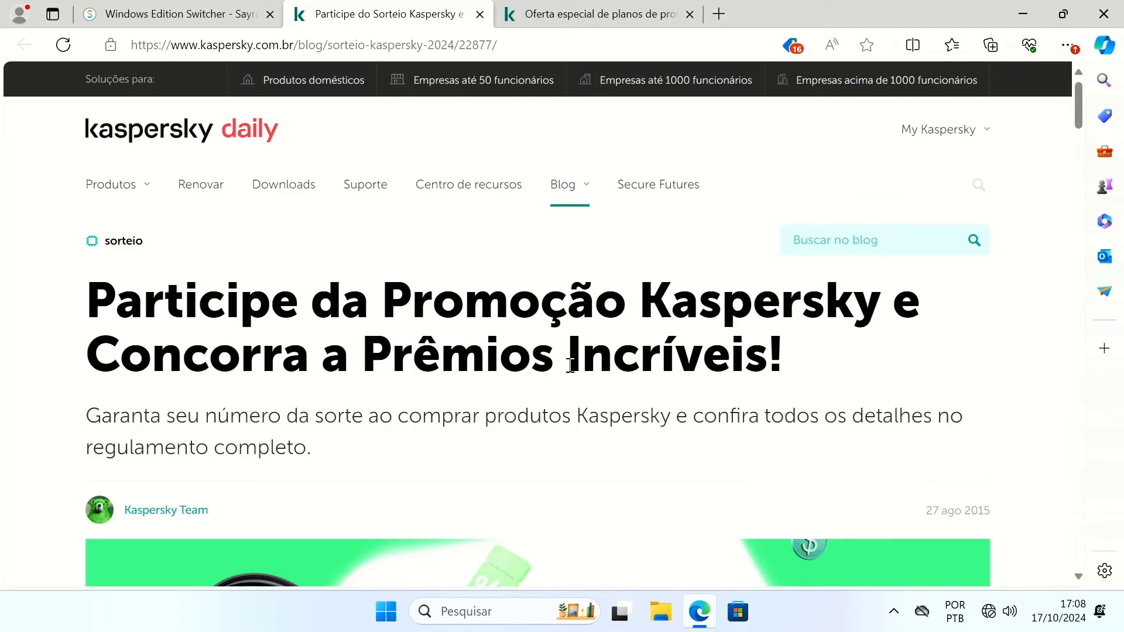
{"action": "scroll", "coordinate": [564, 372], "scroll_direction": "down", "scroll_amount": 7}
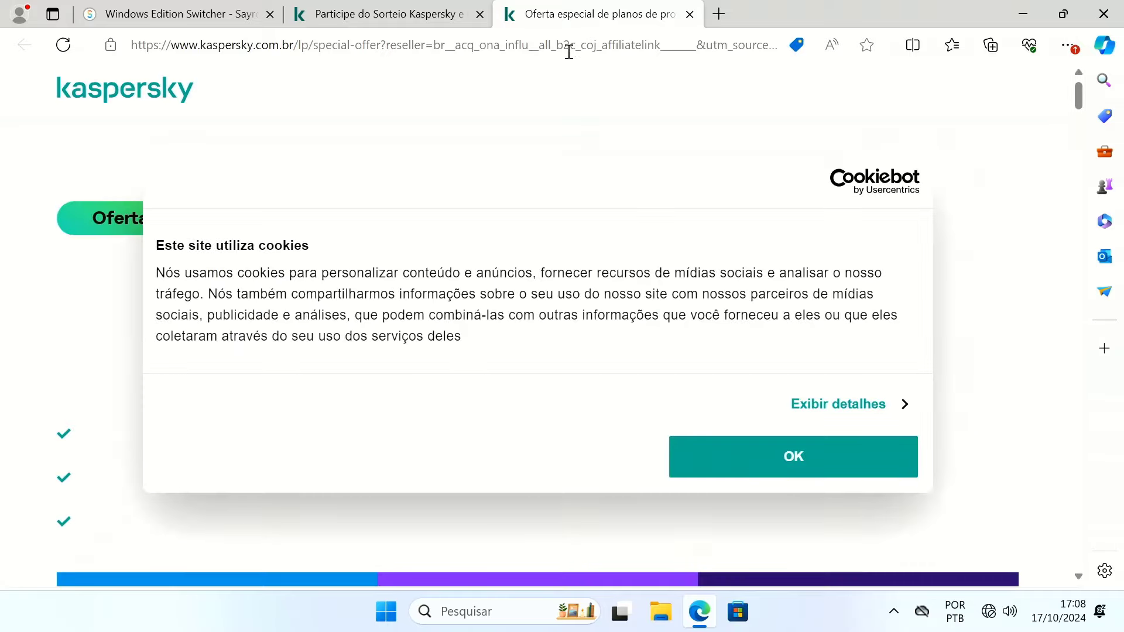
Step: Accept the cookies on the Kaspersky special offer page and examine the plans' features and prices
{"action": "left_click", "coordinate": [715, 458]}
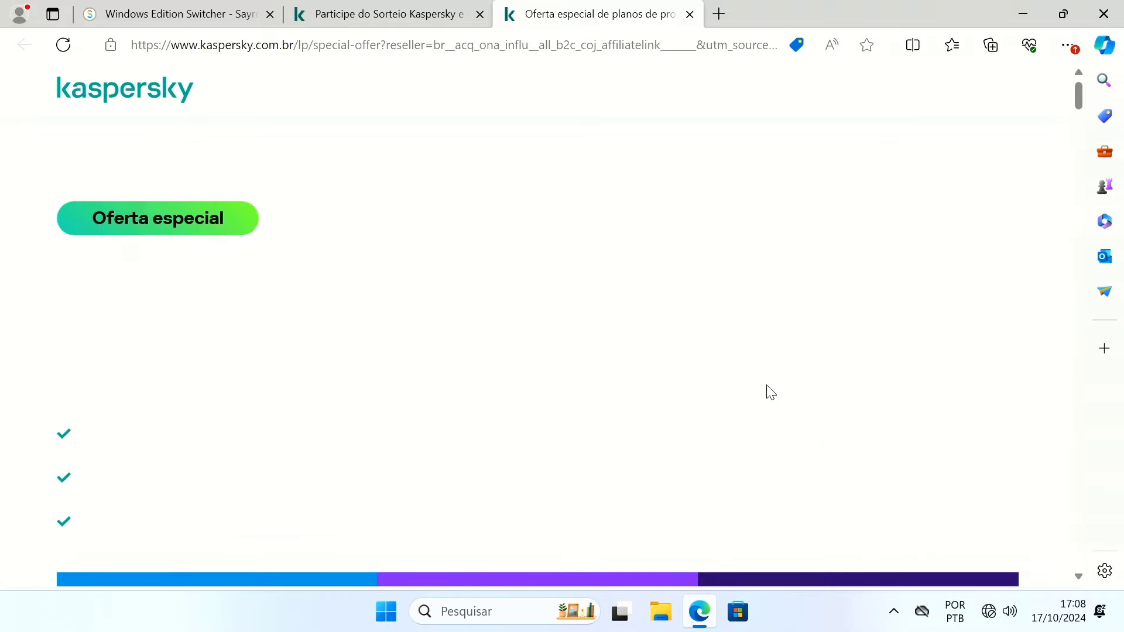
{"action": "scroll", "coordinate": [766, 391], "scroll_direction": "down", "scroll_amount": 5}
{"action": "scroll", "coordinate": [754, 393], "scroll_direction": "down", "scroll_amount": 6}
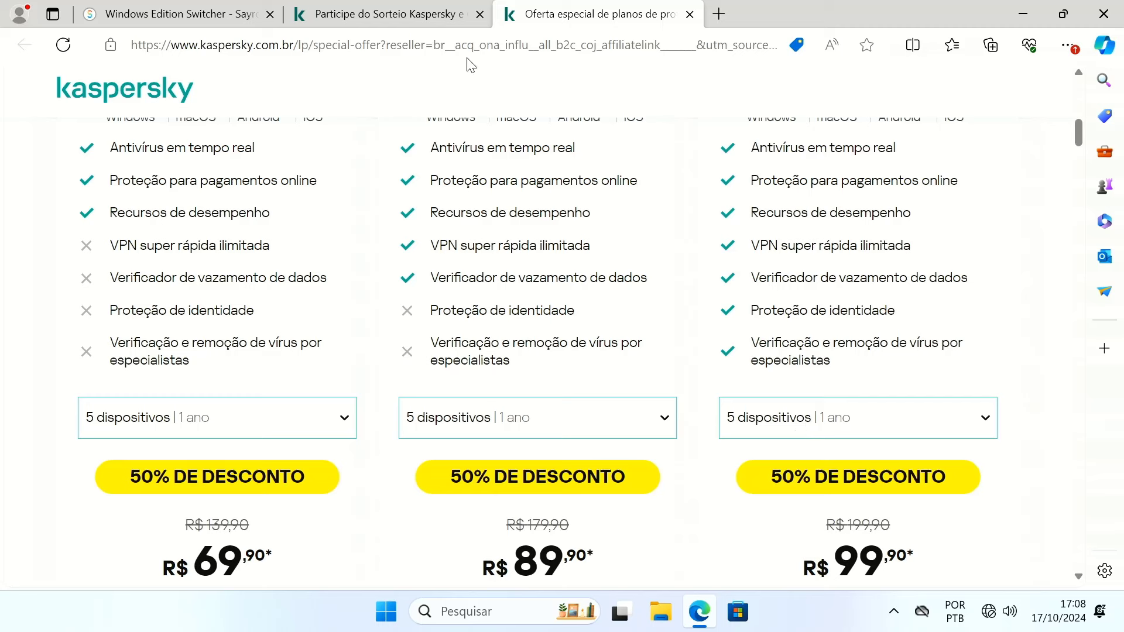
Step: Read the Kaspersky raffle article's participation details and promotion period, and close both Kaspersky pages
{"action": "left_click", "coordinate": [444, 23]}
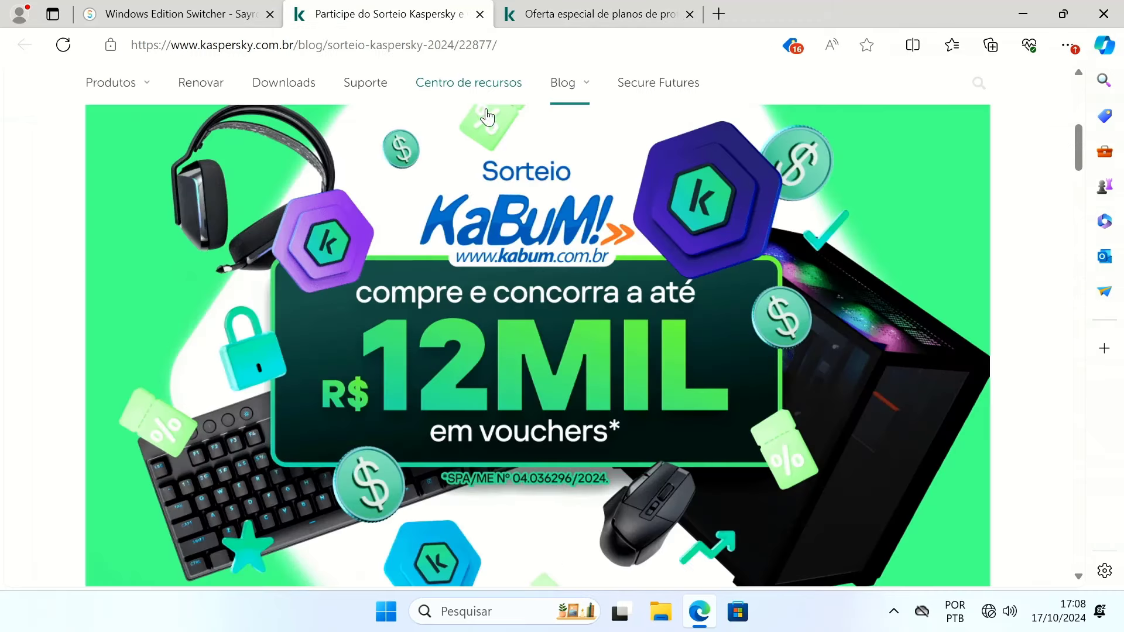
{"action": "scroll", "coordinate": [528, 286], "scroll_direction": "down", "scroll_amount": 2}
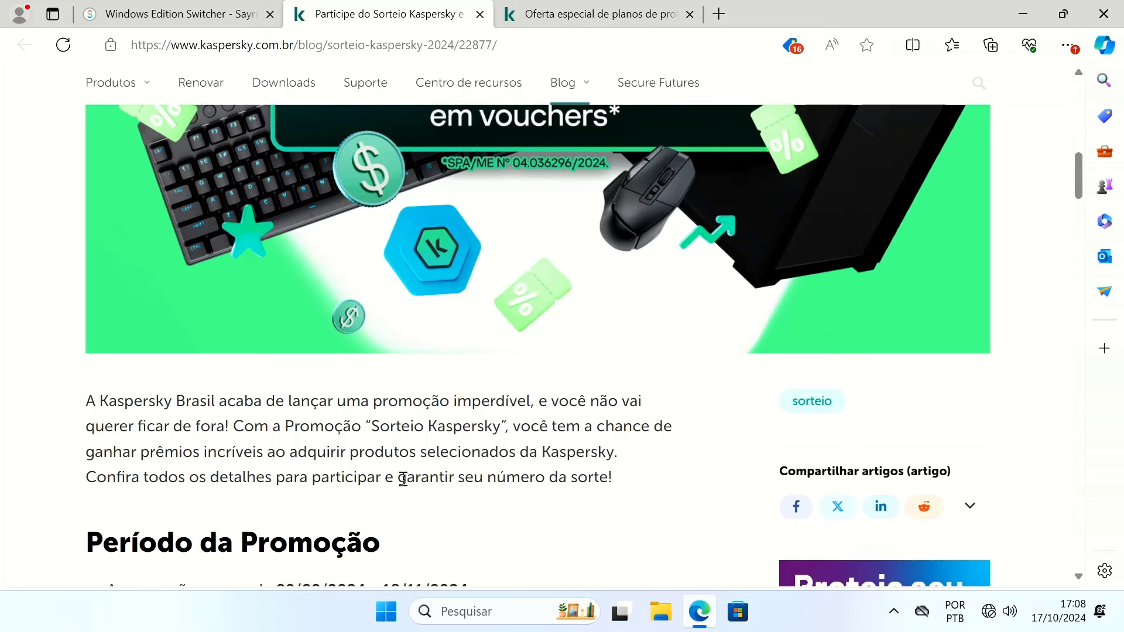
{"action": "left_click_drag", "start_coordinate": [398, 477], "coordinate": [615, 476]}
{"action": "scroll", "coordinate": [615, 477], "scroll_direction": "down", "scroll_amount": 5}
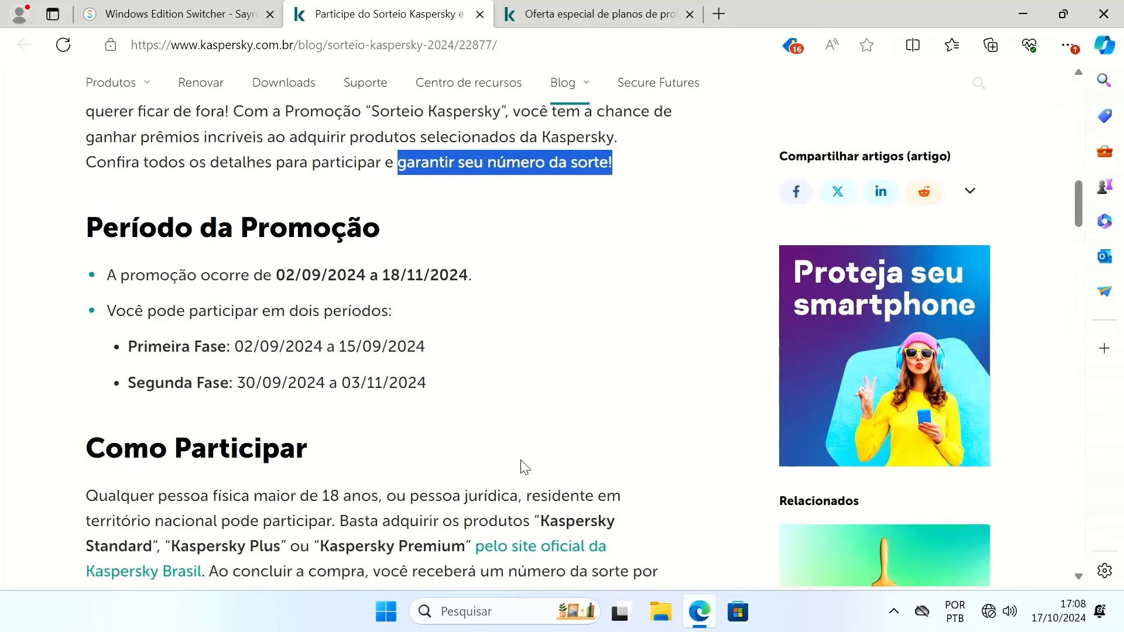
{"action": "scroll", "coordinate": [535, 329], "scroll_direction": "up", "scroll_amount": 4}
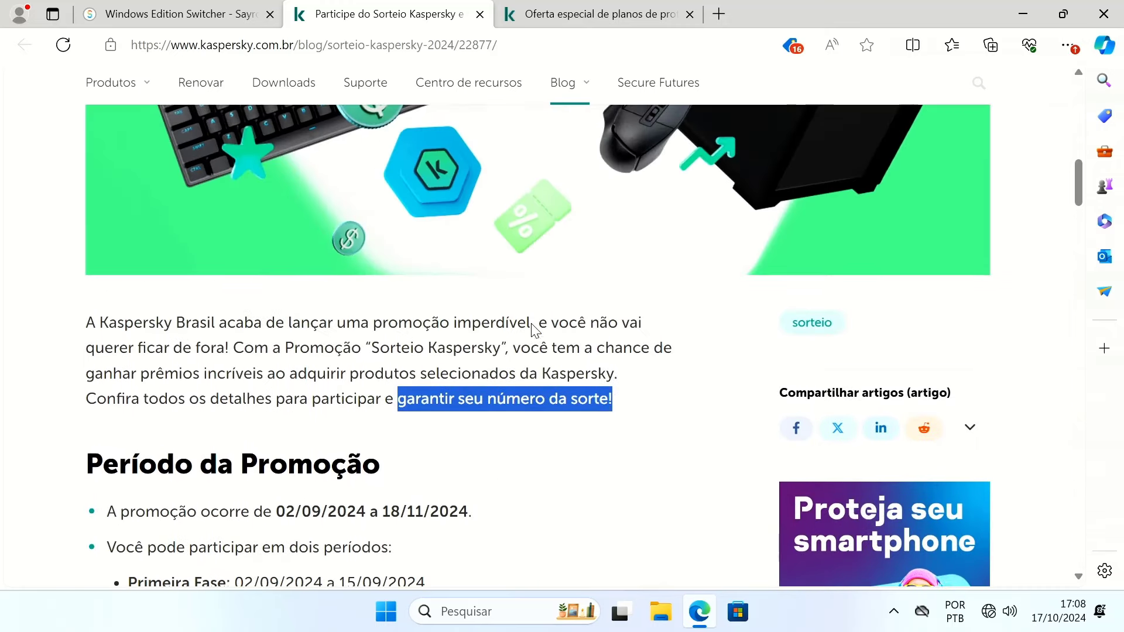
{"action": "left_click", "coordinate": [479, 15]}
{"action": "left_click", "coordinate": [480, 14]}
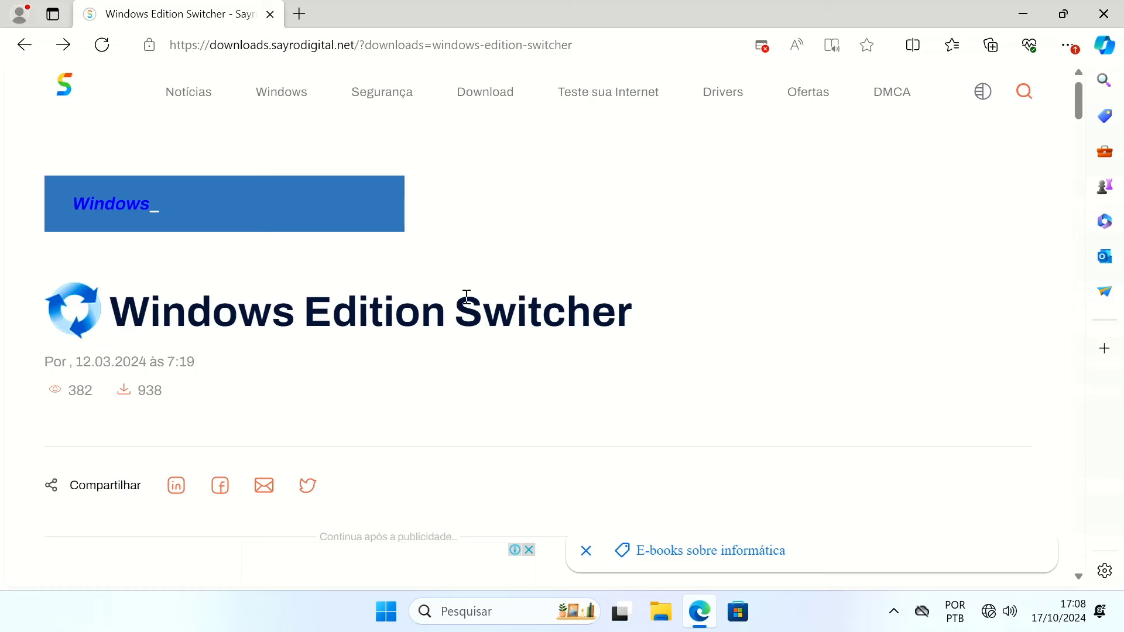
Step: Read the Windows Edition Switcher article's supported editions and edition descriptions down to its download section
{"action": "left_click_drag", "start_coordinate": [117, 309], "coordinate": [675, 336]}
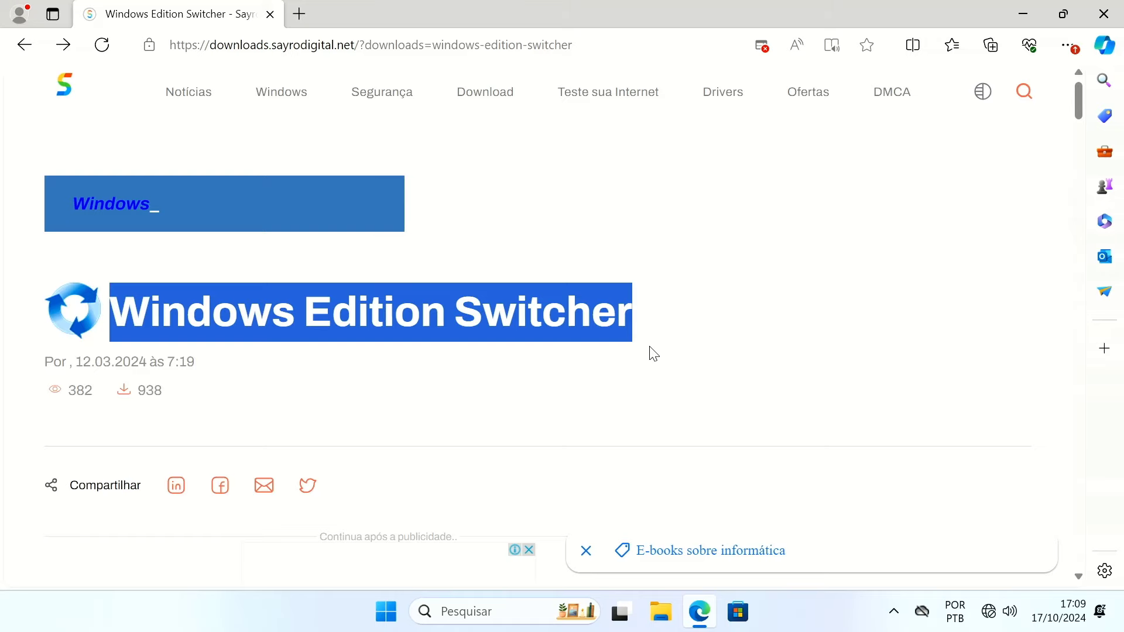
{"action": "scroll", "coordinate": [650, 347], "scroll_direction": "down", "scroll_amount": 15}
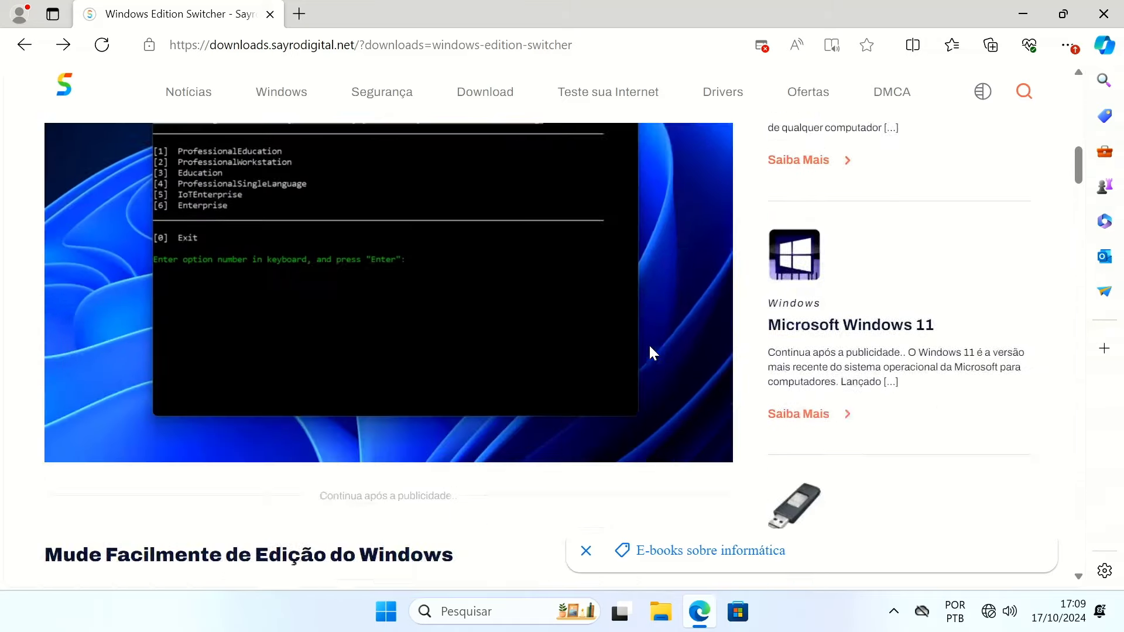
{"action": "scroll", "coordinate": [650, 348], "scroll_direction": "down", "scroll_amount": 7}
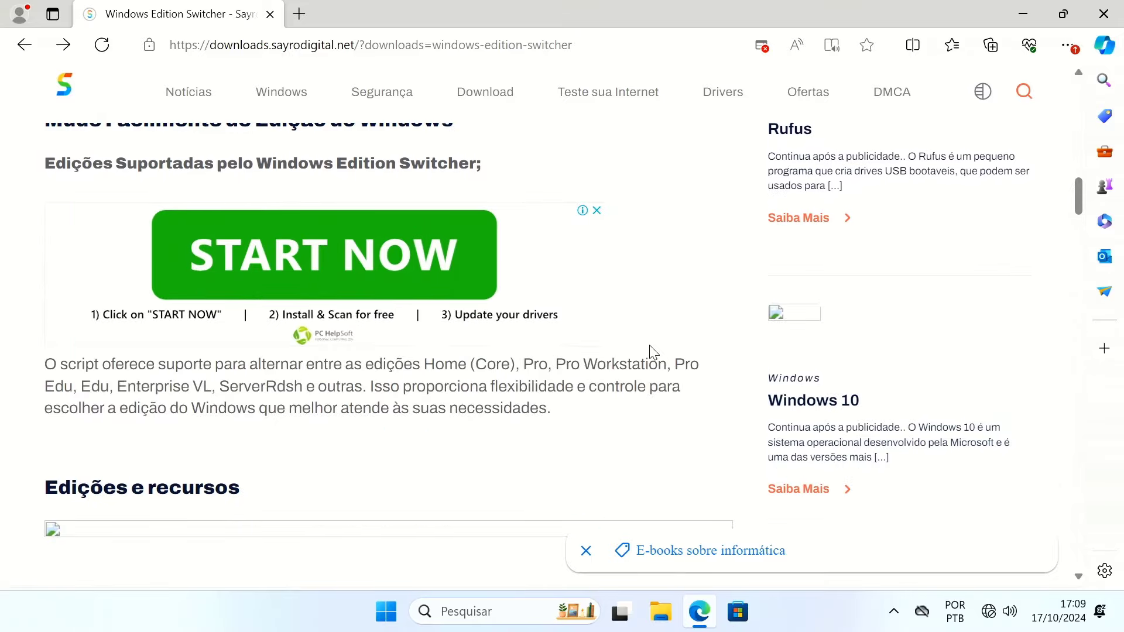
{"action": "scroll", "coordinate": [654, 350], "scroll_direction": "down", "scroll_amount": 5}
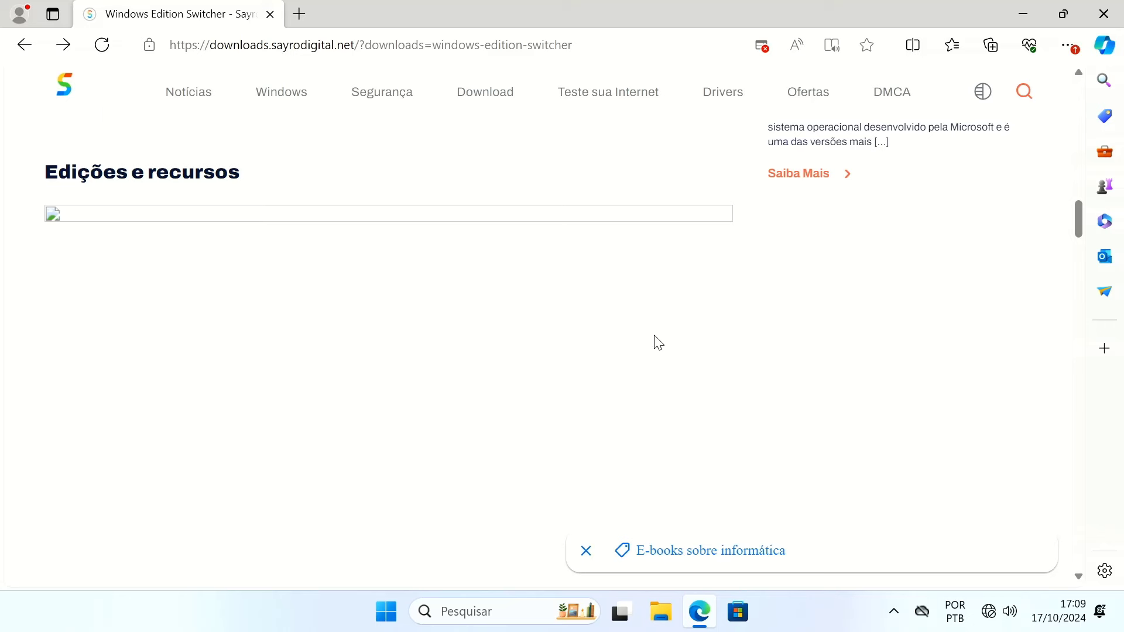
{"action": "scroll", "coordinate": [657, 344], "scroll_direction": "down", "scroll_amount": 5}
{"action": "scroll", "coordinate": [659, 344], "scroll_direction": "down", "scroll_amount": 7}
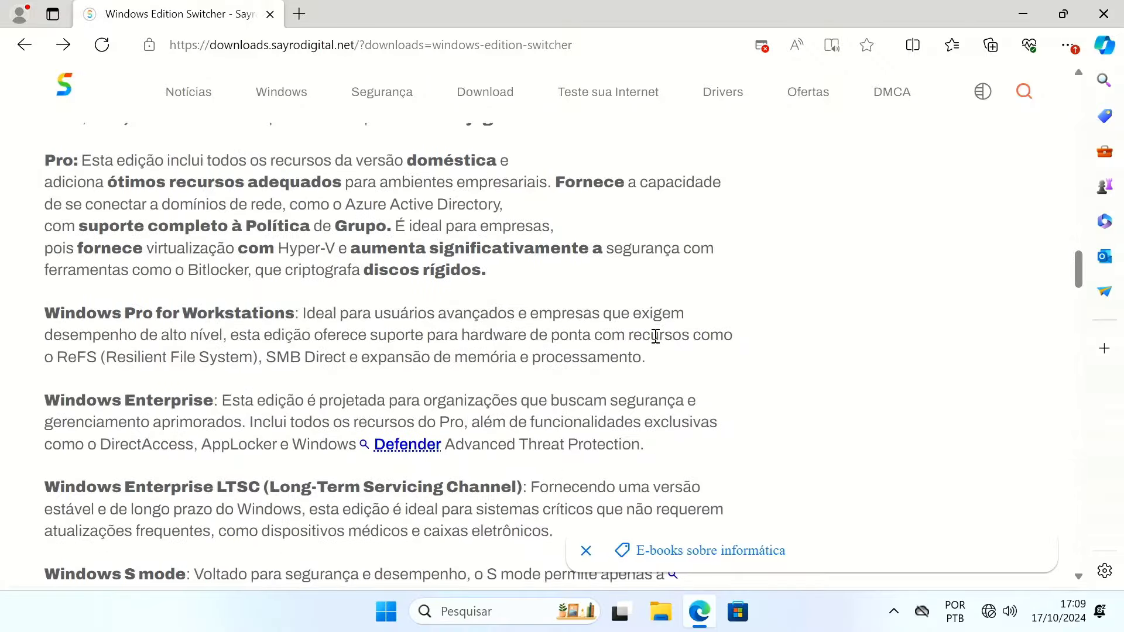
{"action": "scroll", "coordinate": [657, 344], "scroll_direction": "down", "scroll_amount": 4}
{"action": "scroll", "coordinate": [657, 345], "scroll_direction": "down", "scroll_amount": 15}
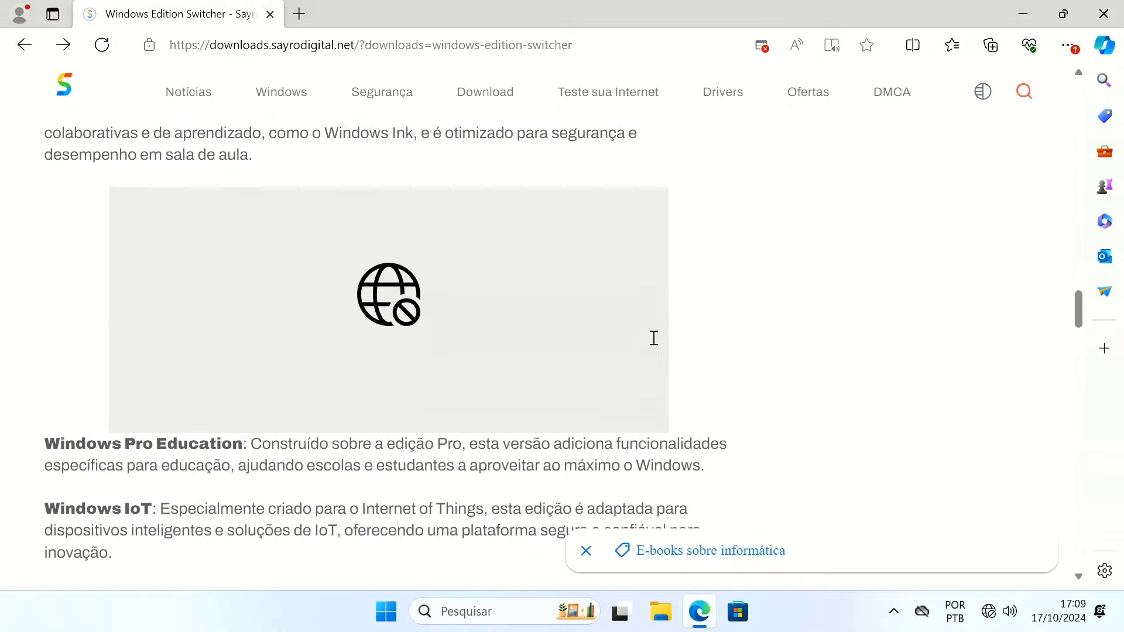
{"action": "scroll", "coordinate": [638, 355], "scroll_direction": "down", "scroll_amount": 15}
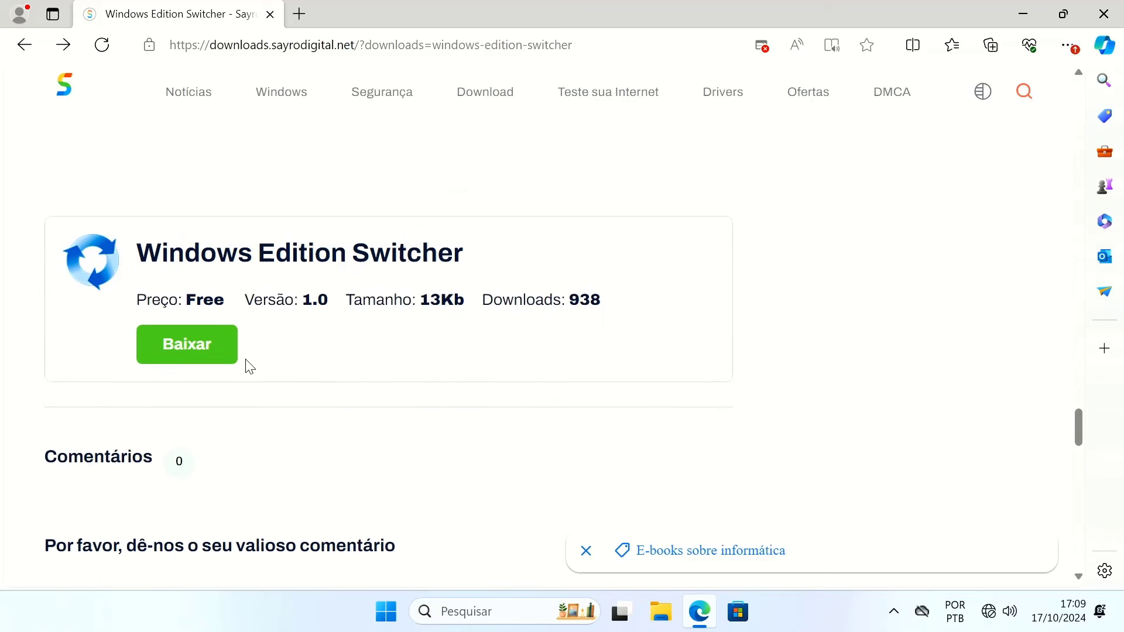
Step: Open the script's GitHub repository from the article's download section and read its README
{"action": "left_click", "coordinate": [216, 357]}
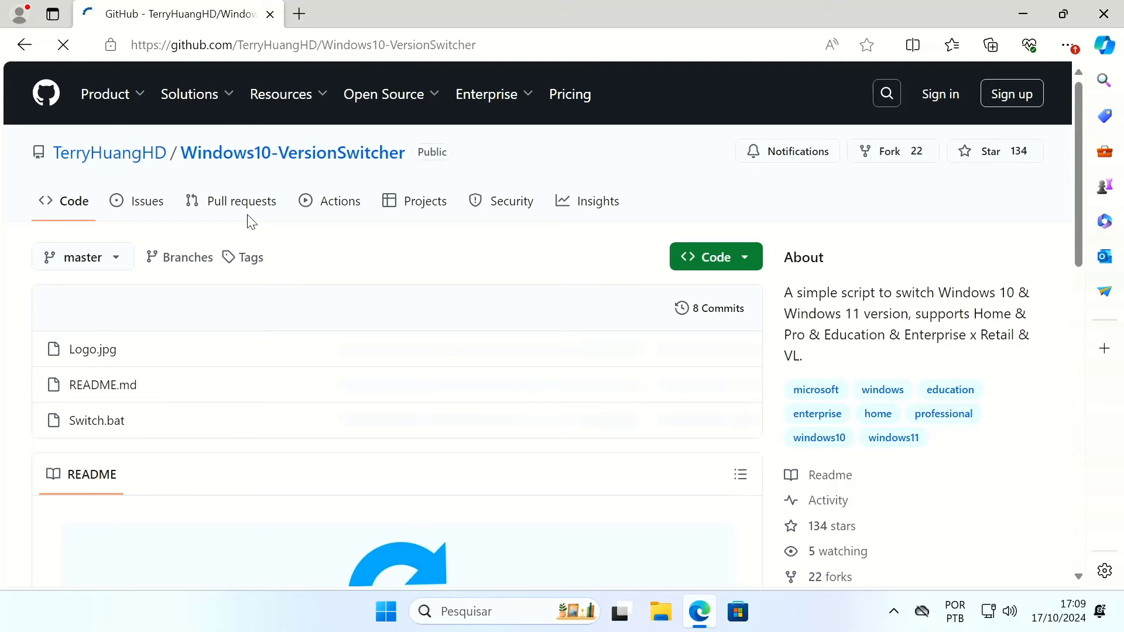
{"action": "scroll", "coordinate": [604, 370], "scroll_direction": "down", "scroll_amount": 2}
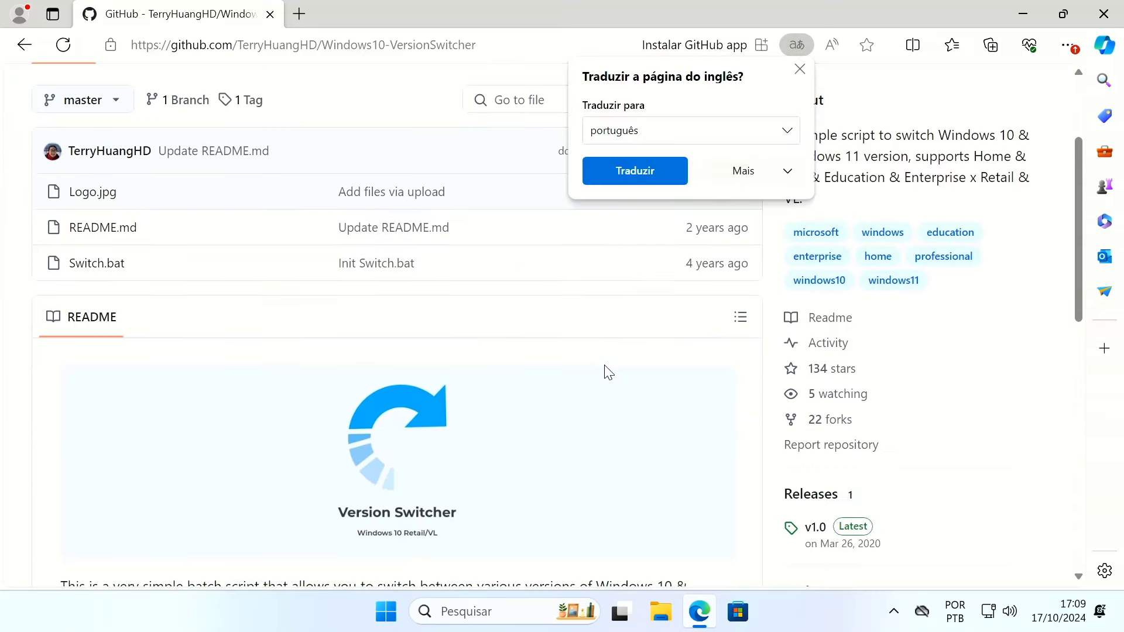
{"action": "scroll", "coordinate": [626, 363], "scroll_direction": "down", "scroll_amount": 10}
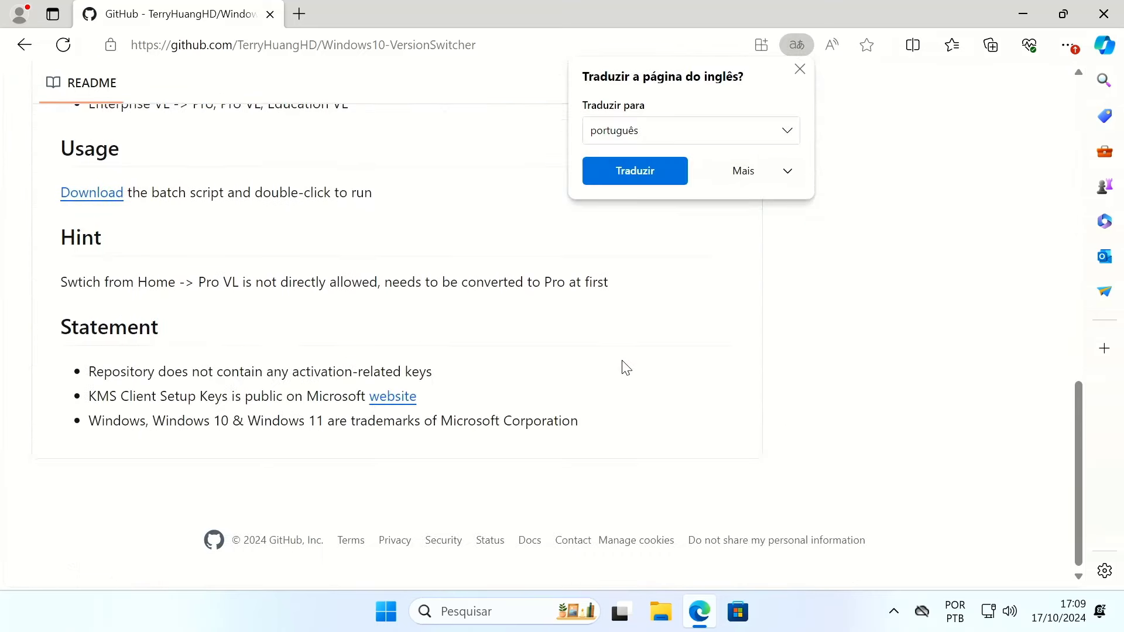
Step: Open the Microsoft page on KMS client setup keys linked in the README, skim it and close it
{"action": "middle_click", "coordinate": [406, 399]}
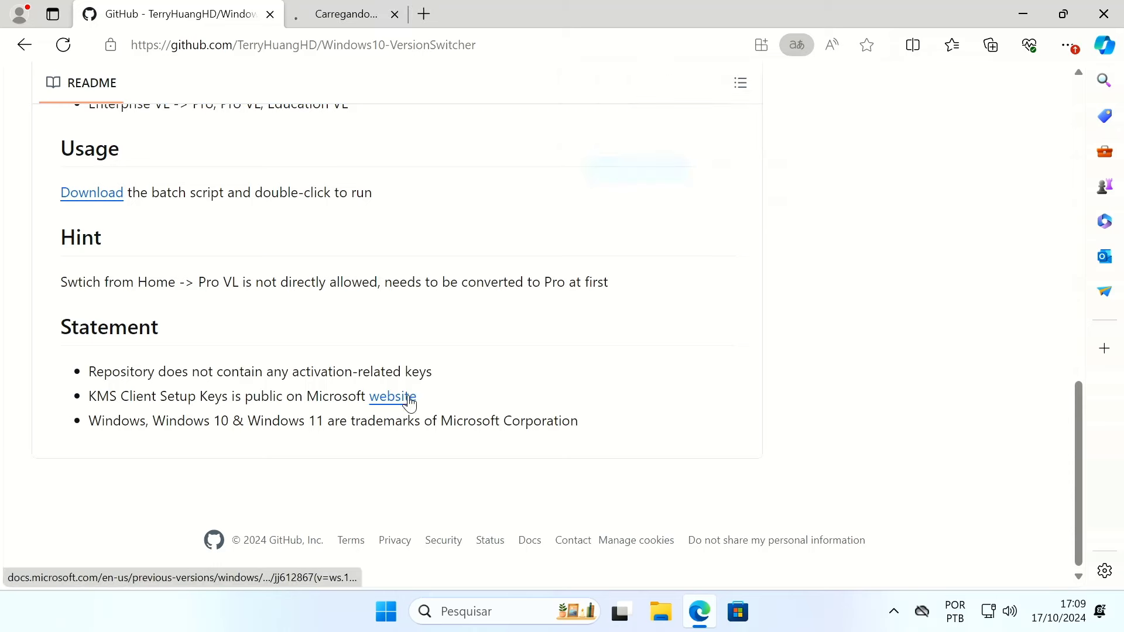
{"action": "left_click", "coordinate": [355, 13]}
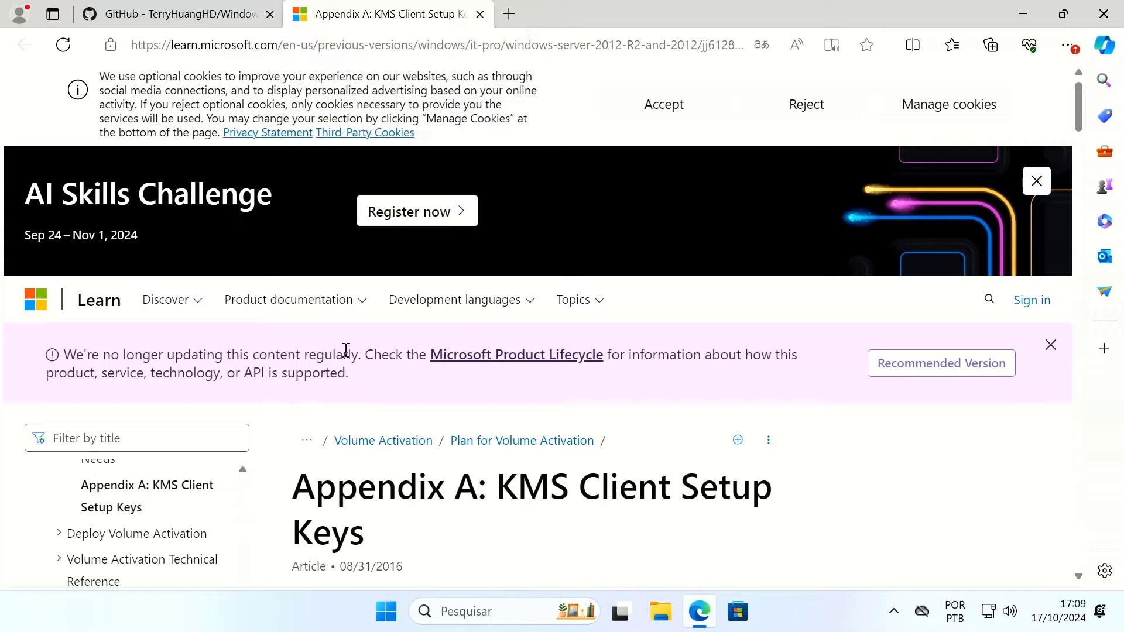
{"action": "scroll", "coordinate": [351, 351], "scroll_direction": "down", "scroll_amount": 10}
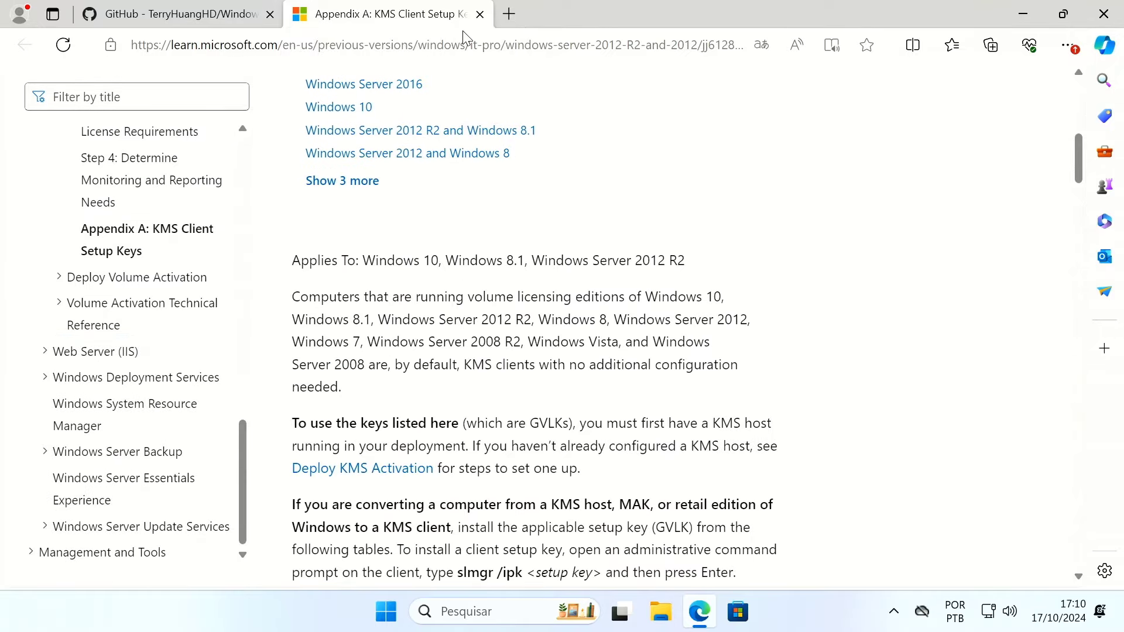
{"action": "left_click", "coordinate": [480, 14]}
Step: Open the repository's v1.0 release, examine its downloadable assets and close the browser
{"action": "scroll", "coordinate": [665, 248], "scroll_direction": "up", "scroll_amount": 8}
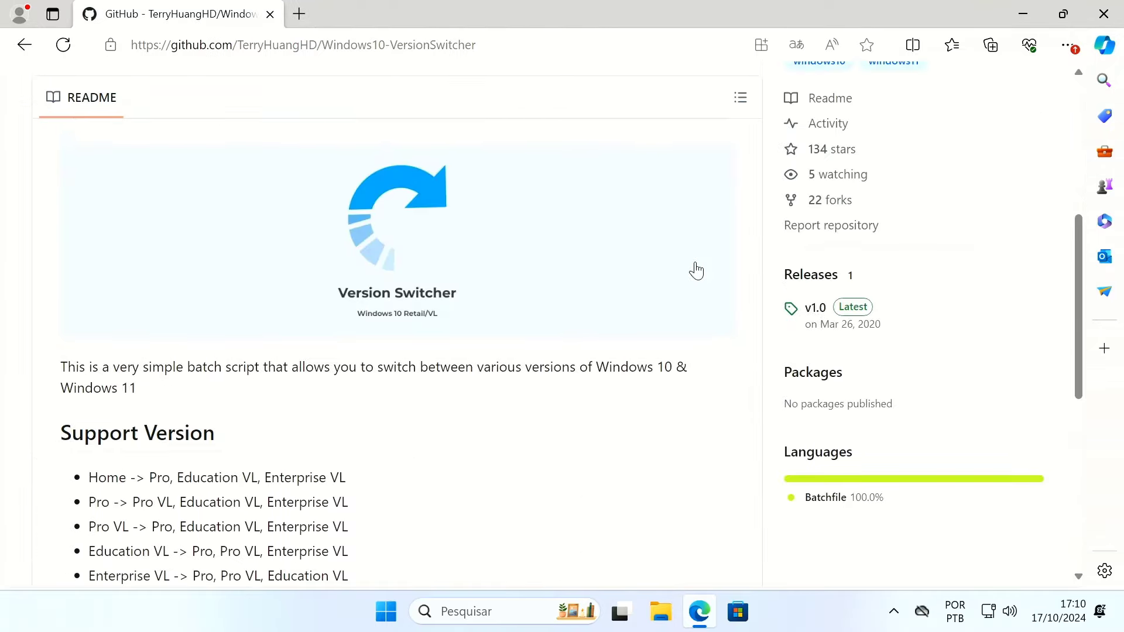
{"action": "left_click", "coordinate": [850, 314]}
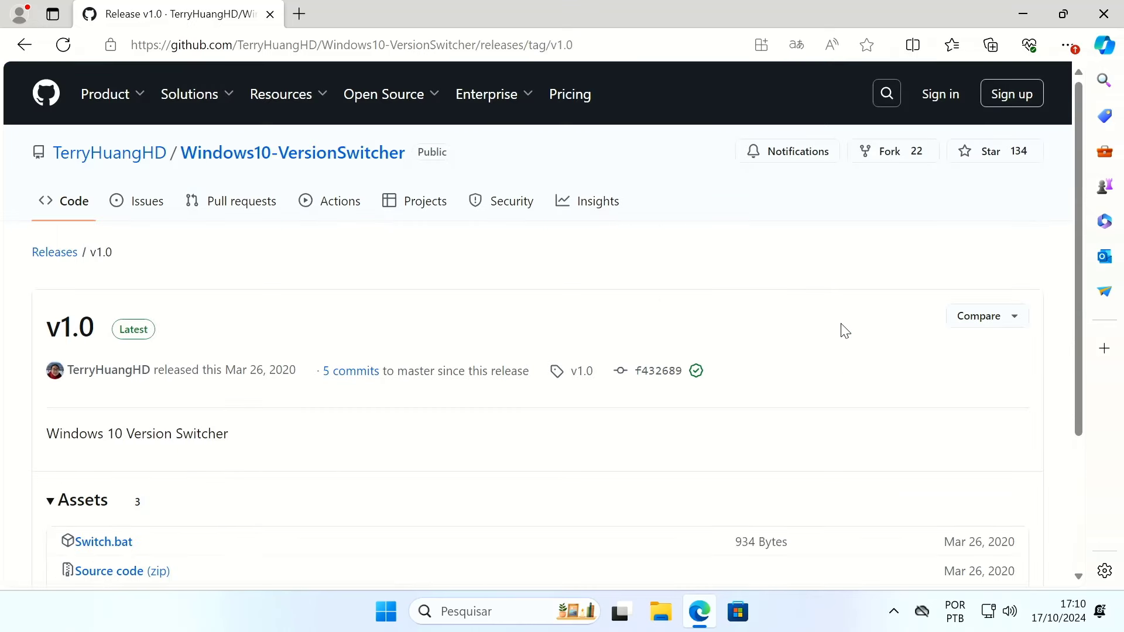
{"action": "scroll", "coordinate": [845, 332], "scroll_direction": "down", "scroll_amount": 2}
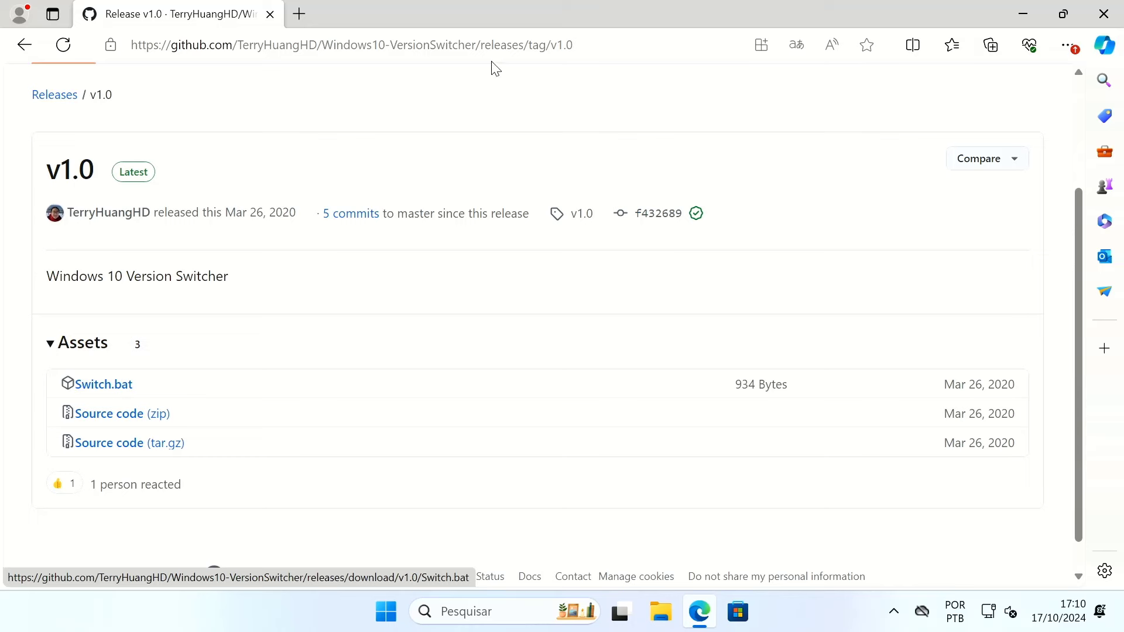
{"action": "left_click", "coordinate": [1104, 13]}
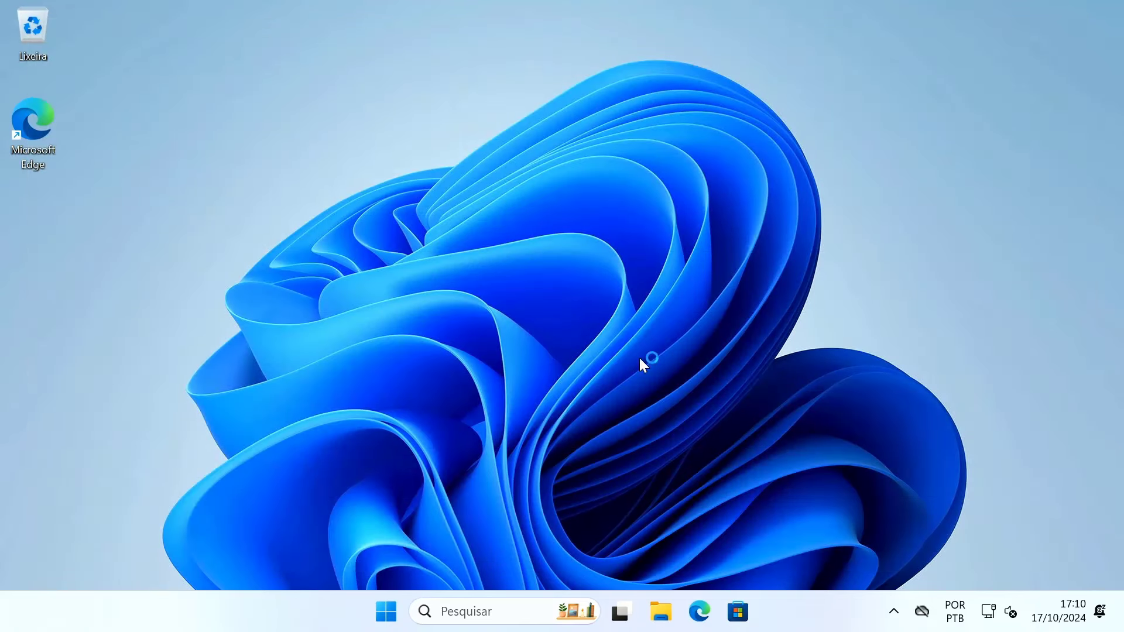
Step: Run the Switch batch file from the Downloads folder as administrator and reposition its console window
{"action": "left_click", "coordinate": [669, 616]}
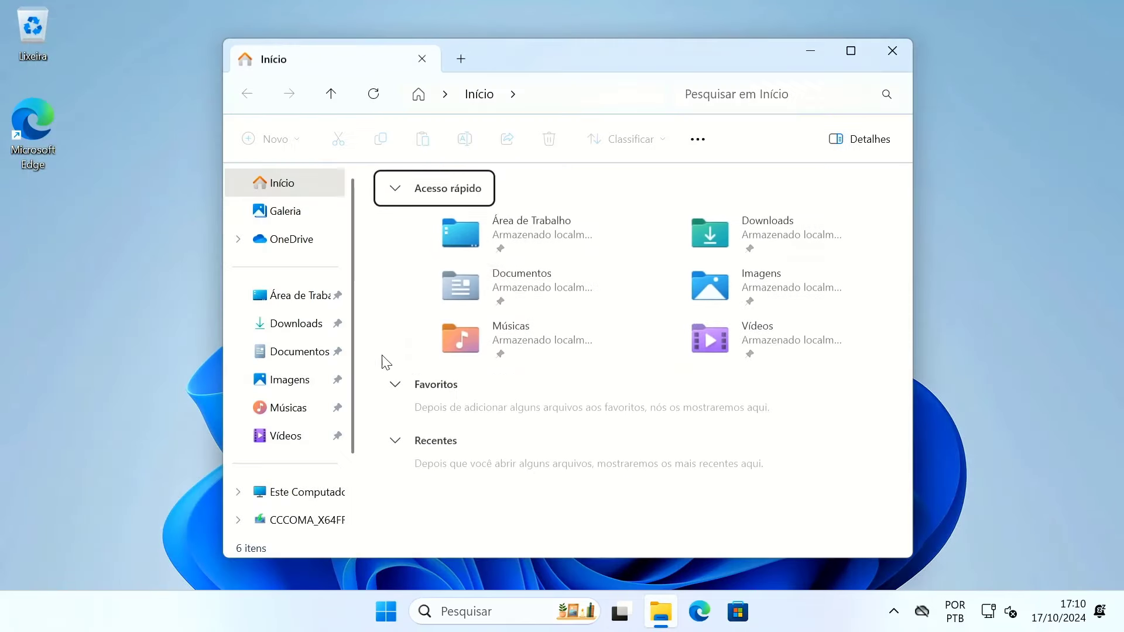
{"action": "left_click", "coordinate": [275, 323]}
{"action": "left_click", "coordinate": [409, 236]}
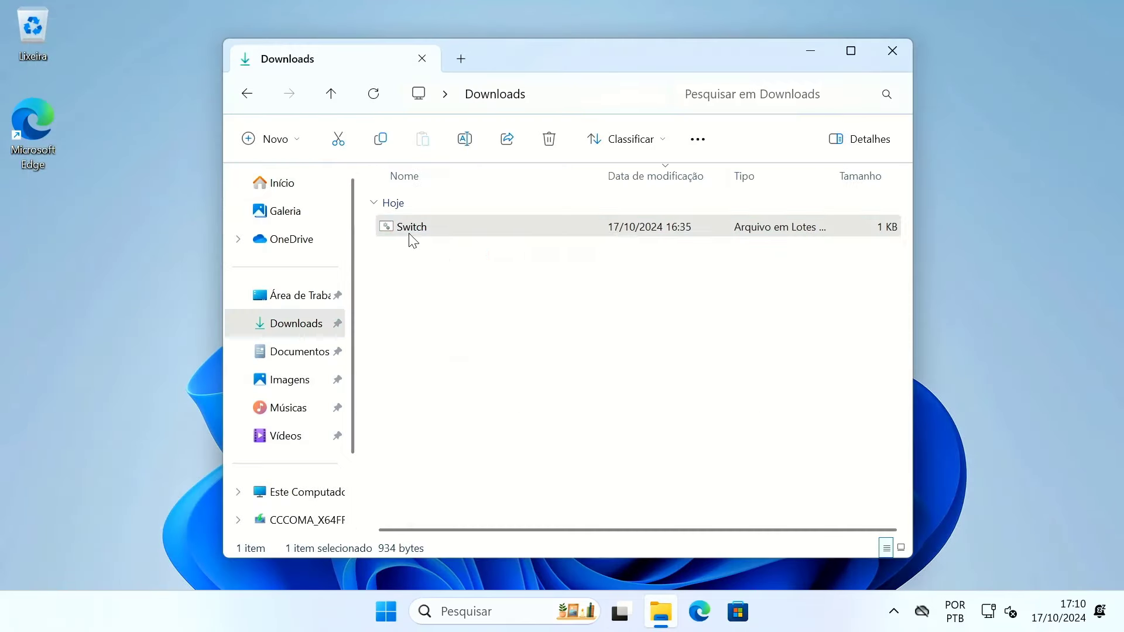
{"action": "right_click", "coordinate": [410, 237]}
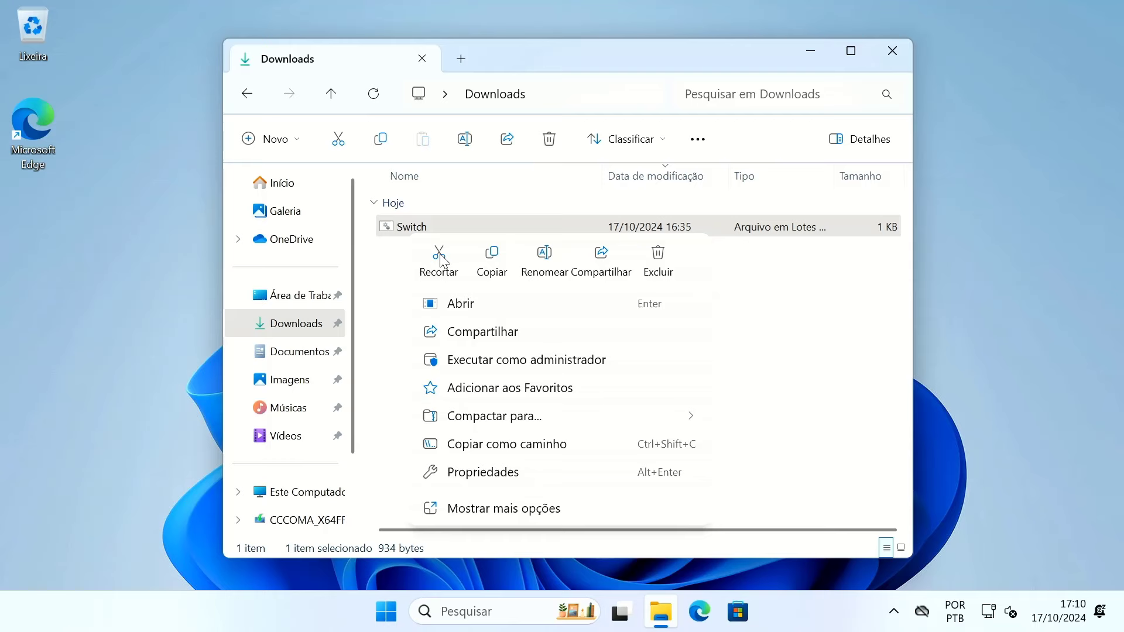
{"action": "left_click", "coordinate": [535, 363]}
{"action": "left_click_drag", "start_coordinate": [449, 96], "coordinate": [486, 93]}
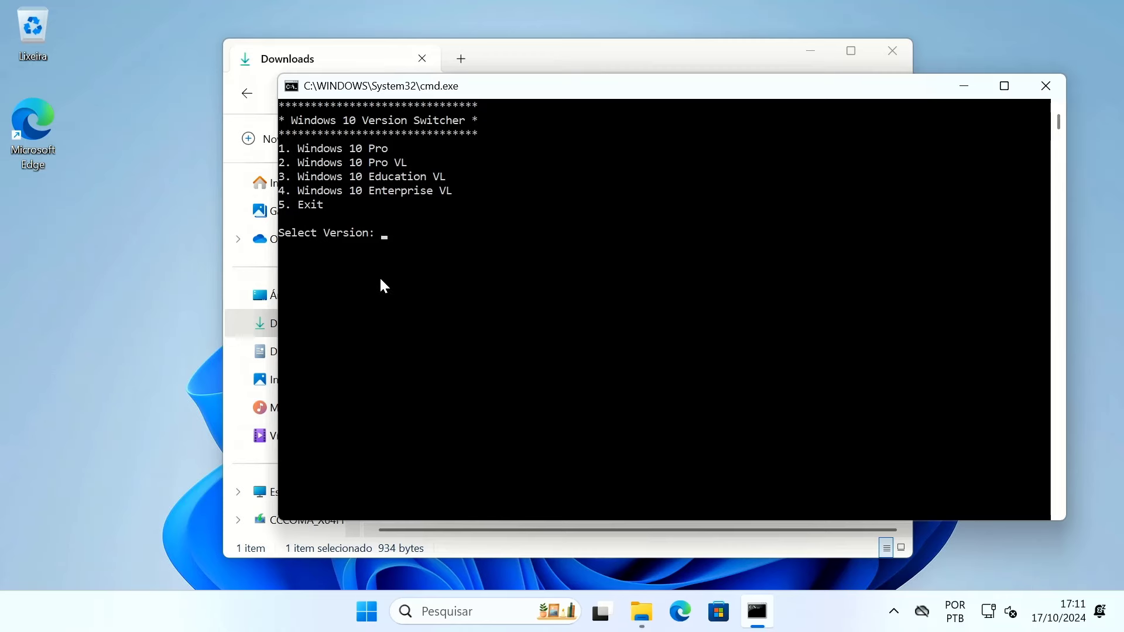
Step: Run winver to check the currently installed Windows edition
{"action": "left_click", "coordinate": [359, 624]}
{"action": "right_click", "coordinate": [360, 623]}
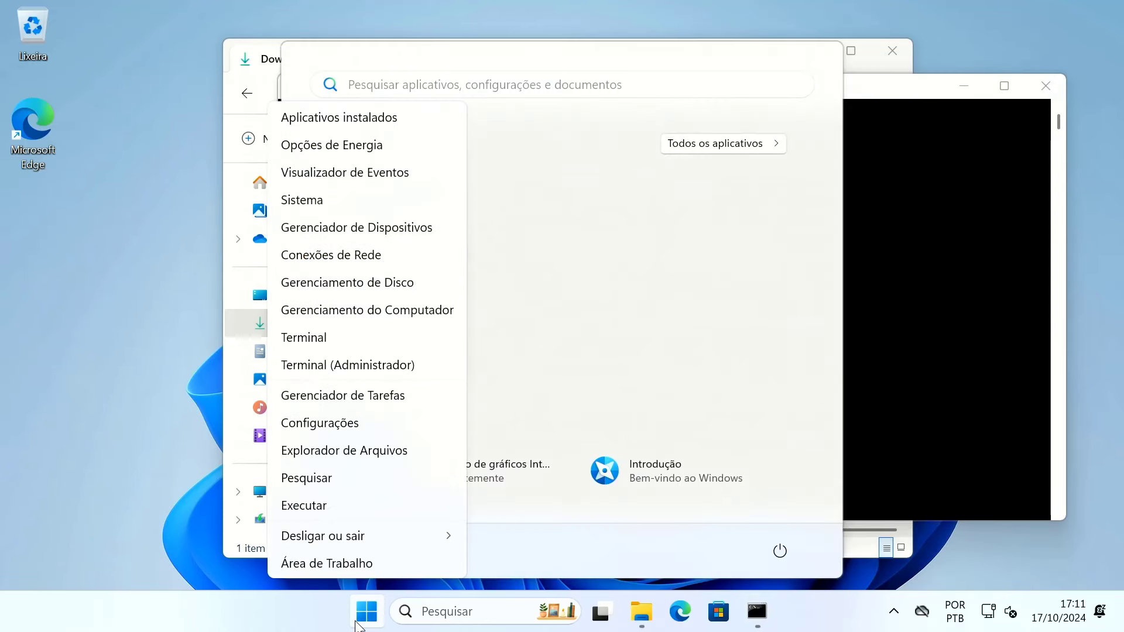
{"action": "left_click", "coordinate": [316, 506]}
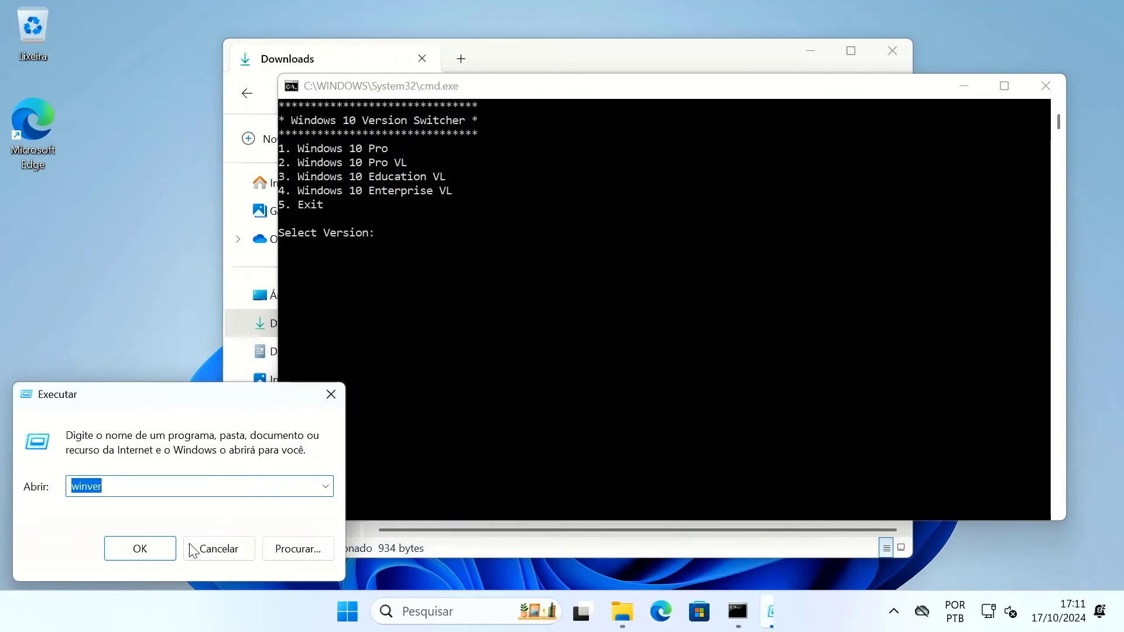
{"action": "left_click", "coordinate": [150, 550]}
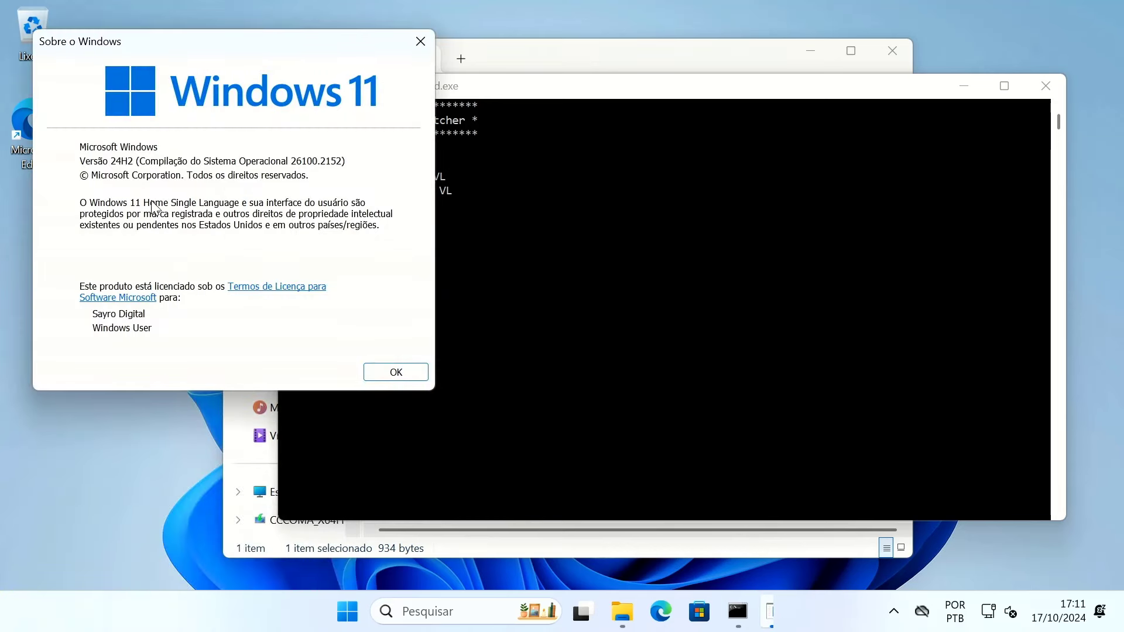
Step: Select option 1, Windows 10 Pro, in the version switcher script to start the edition change
{"action": "left_click", "coordinate": [571, 96]}
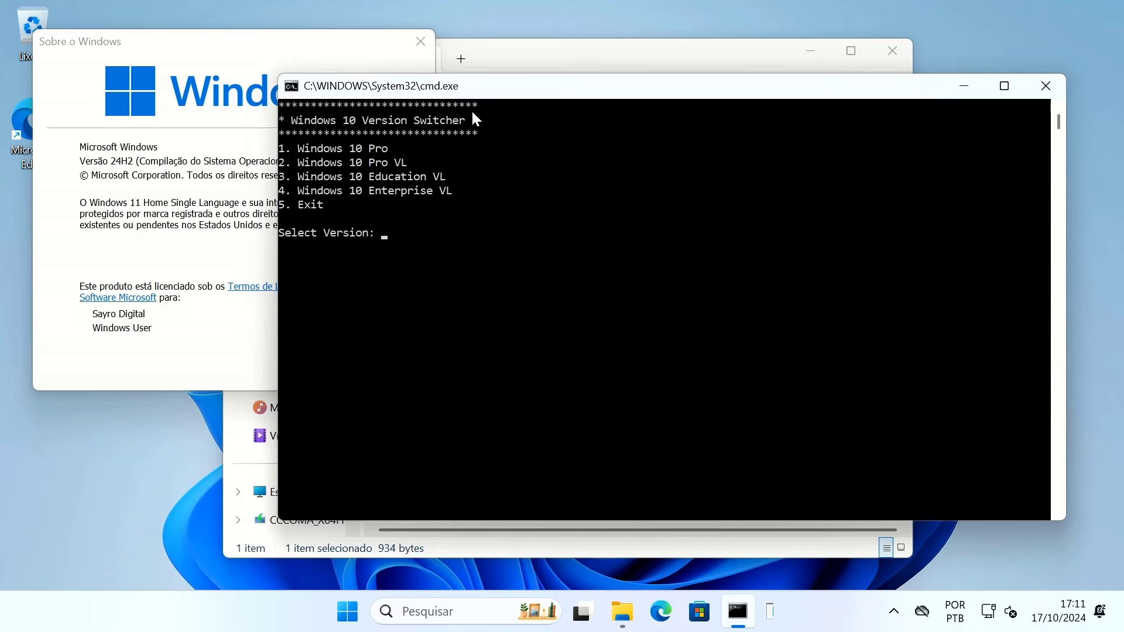
{"action": "type", "text": "1"}
{"action": "key", "text": "Return"}
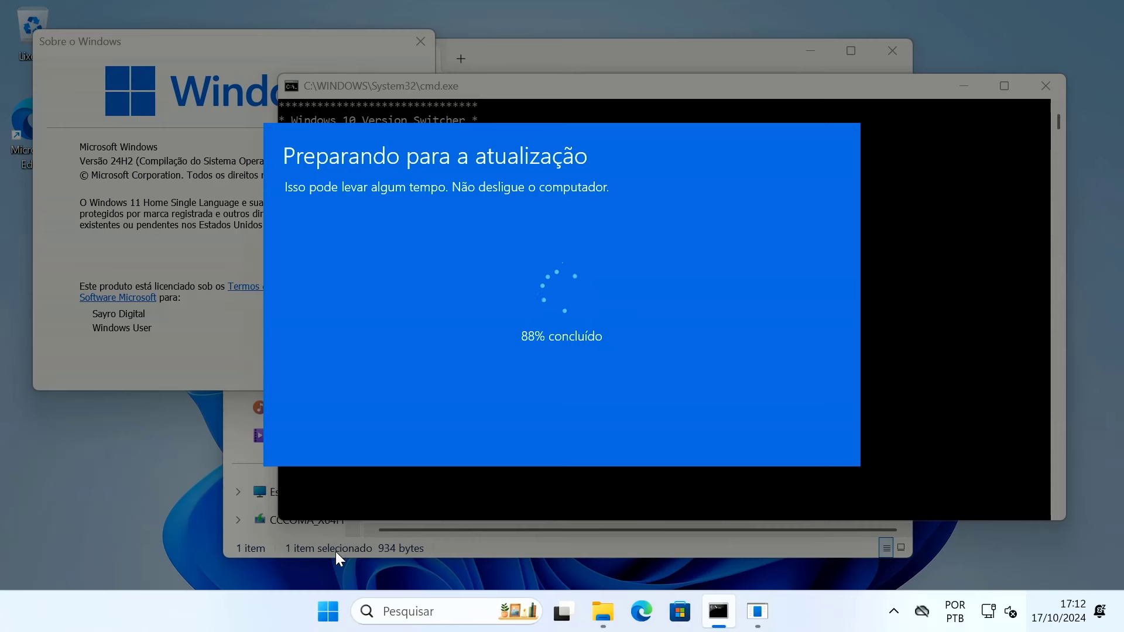
Step: Show the full list of installed apps and locate Configurações
{"action": "left_click", "coordinate": [323, 613]}
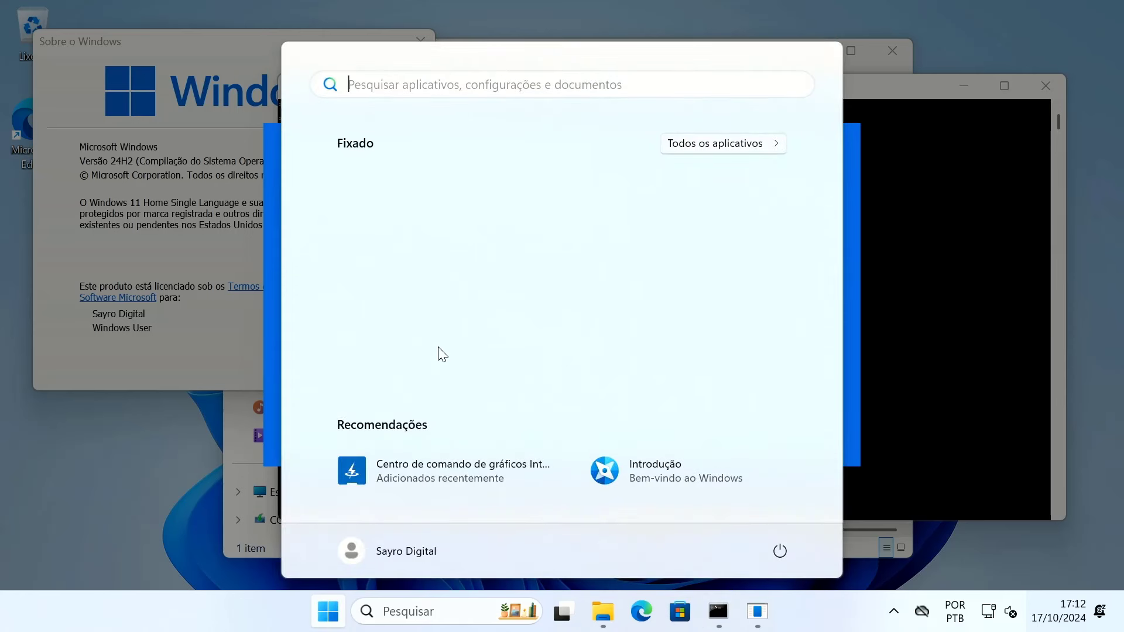
{"action": "left_click", "coordinate": [681, 145]}
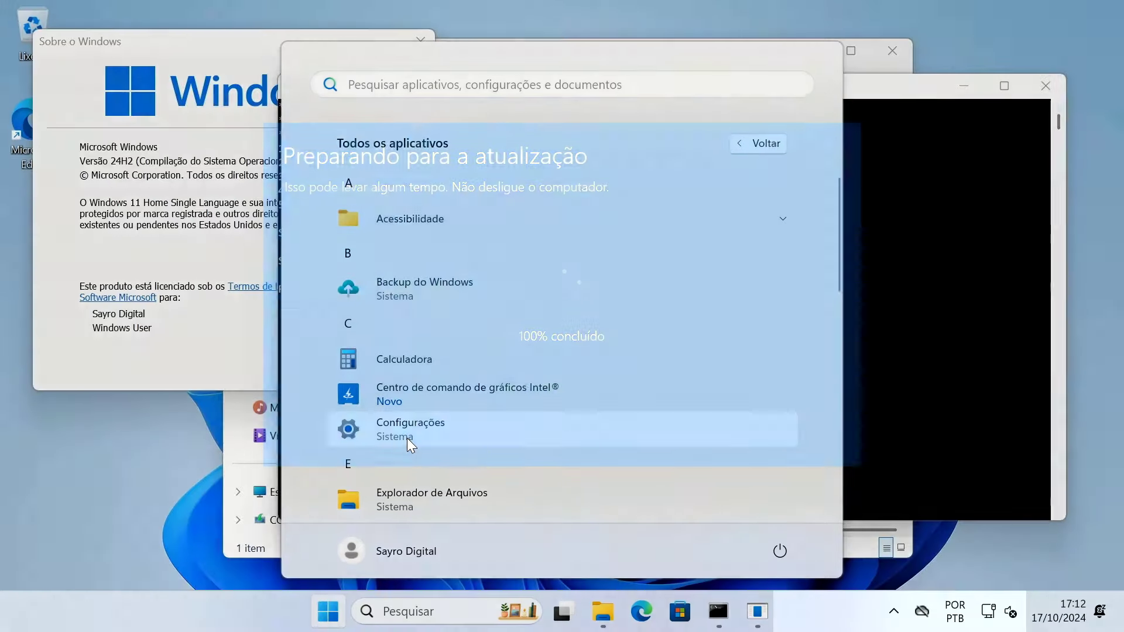